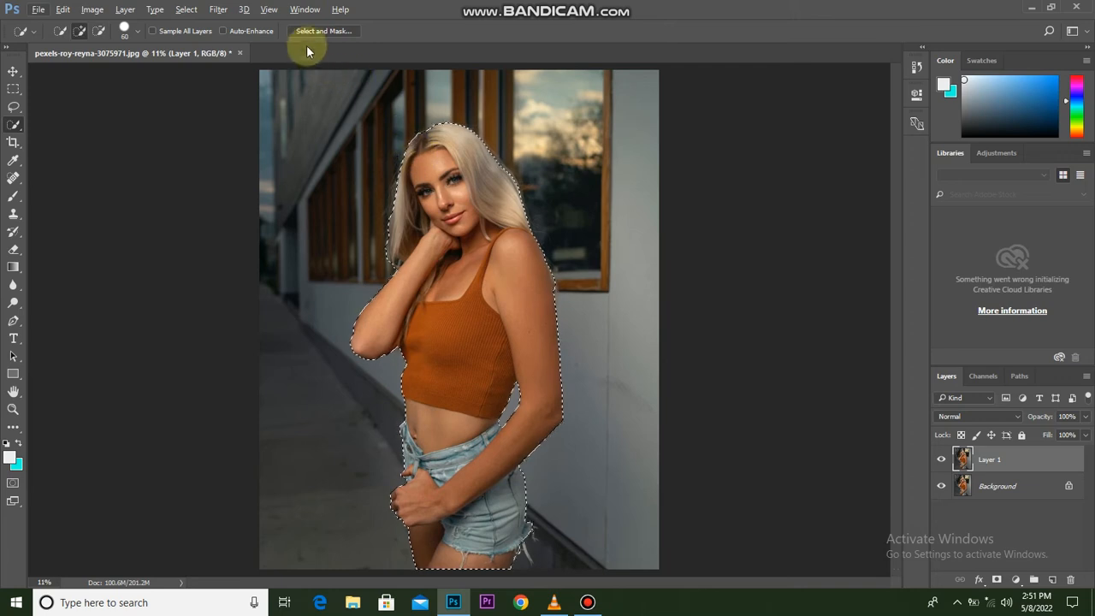
# Open the woman's selection in Select and Mask and set Smooth to 10.
pyautogui.click(315, 31)
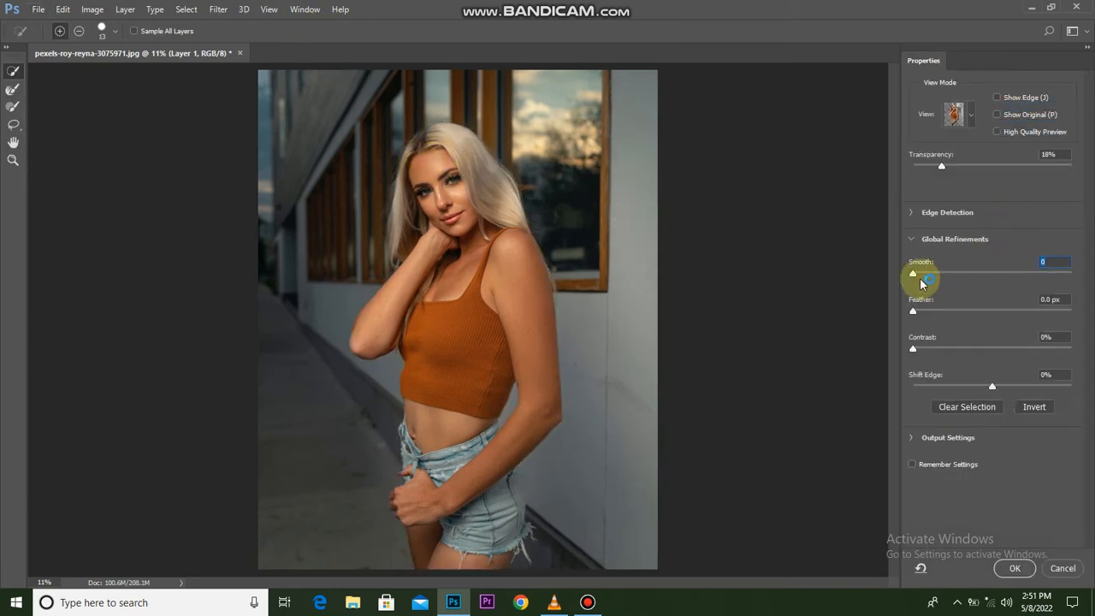
pyautogui.moveTo(924, 276); pyautogui.dragTo(929, 274)
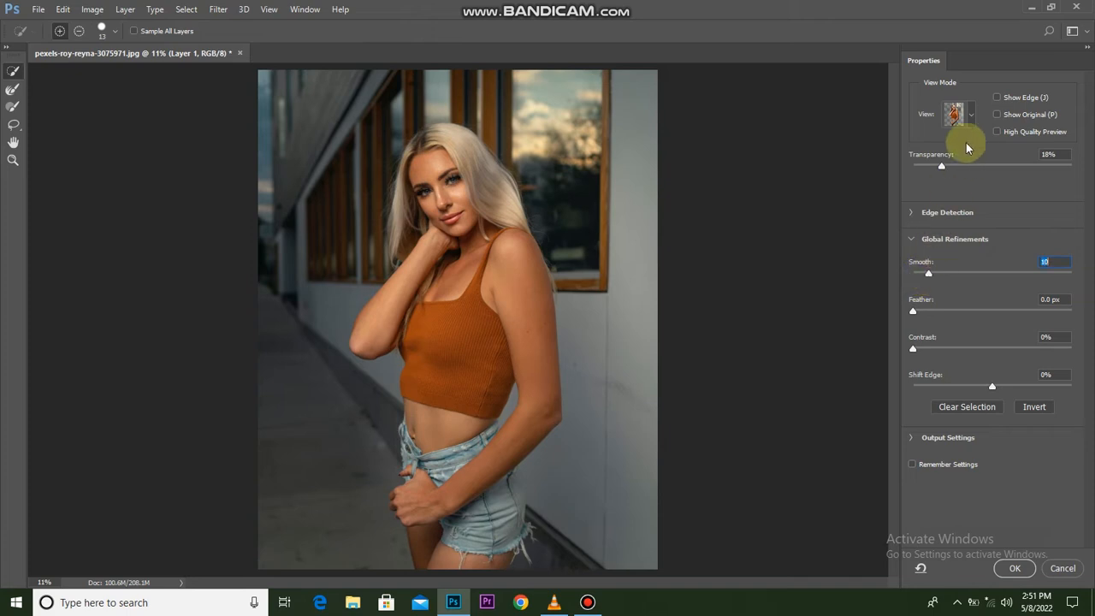
# Switch the selection preview to the Overlay view, with Show Edge and High Quality Preview turned off.
pyautogui.click(997, 133)
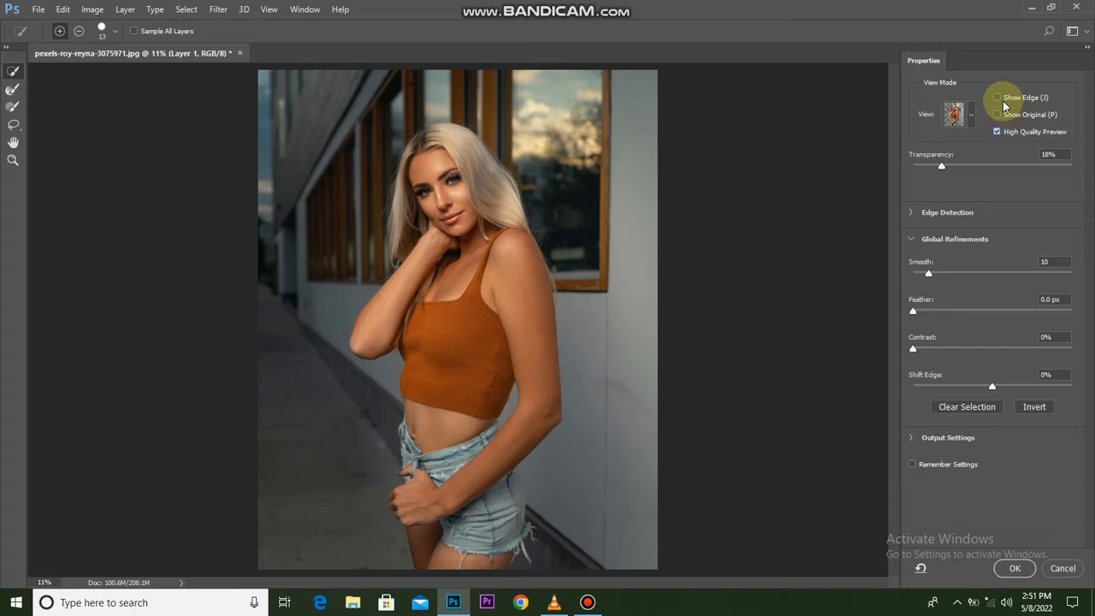
pyautogui.click(999, 99)
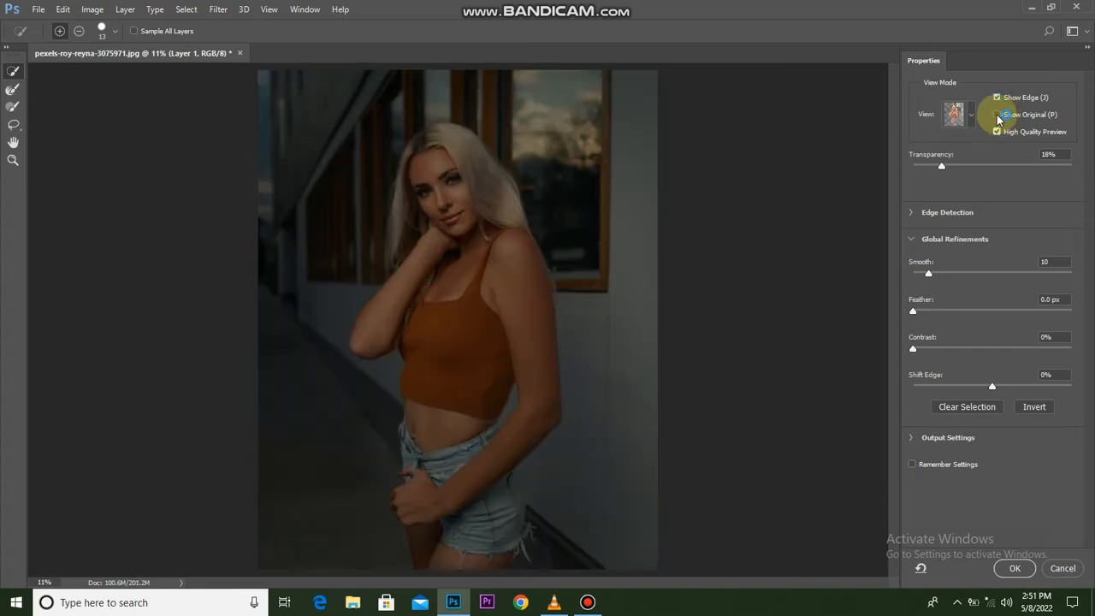
pyautogui.click(969, 113)
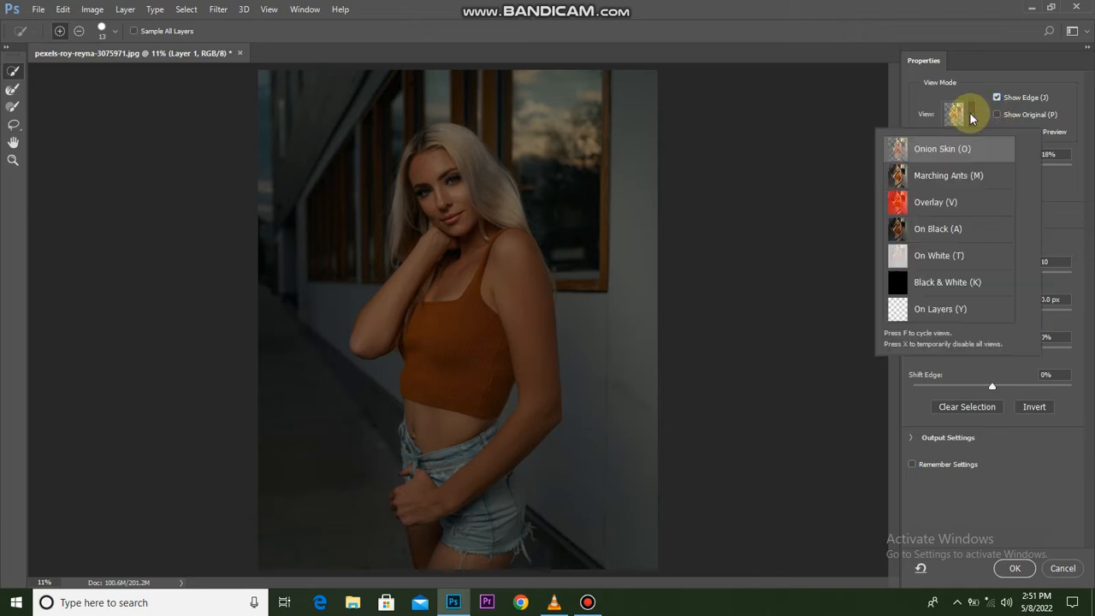
pyautogui.click(978, 206)
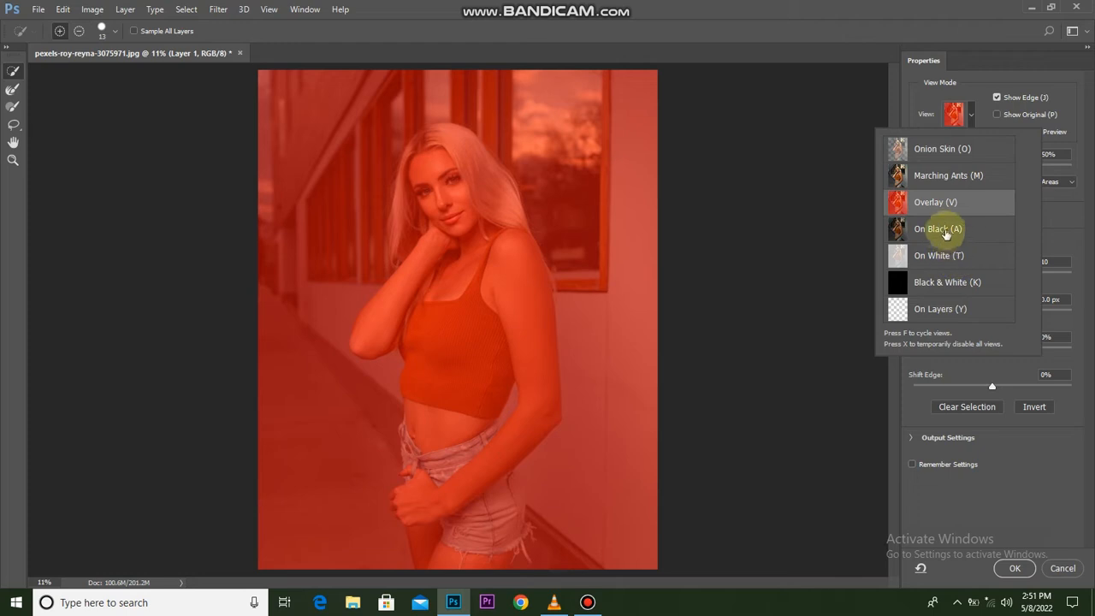
pyautogui.click(905, 106)
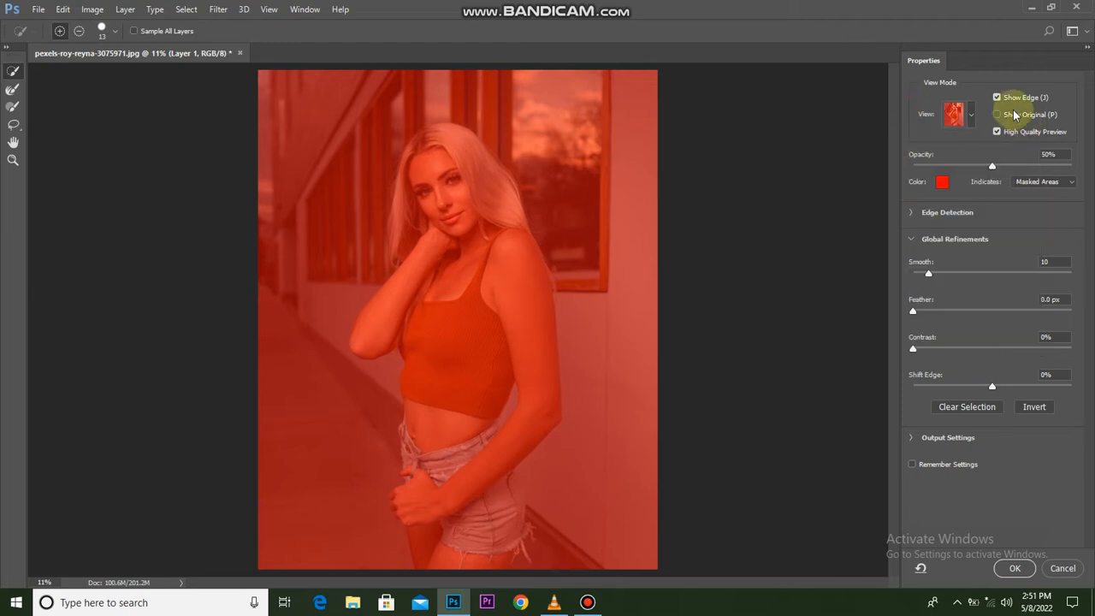
pyautogui.click(999, 132)
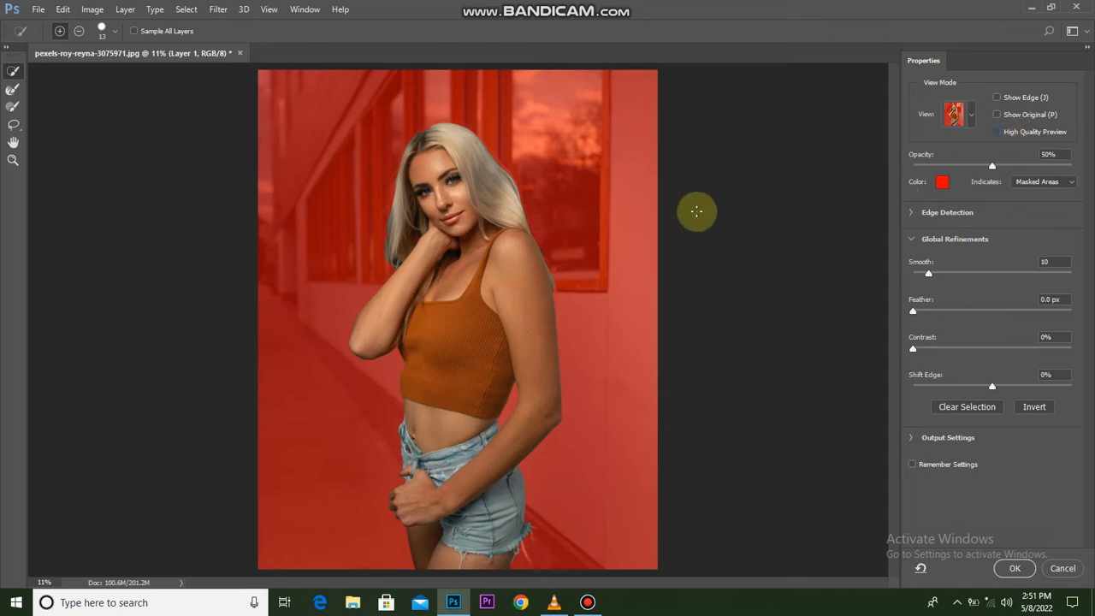
# Enlarge the Refine Edge Brush and paint along the hair edge beside the raised forearm to clean up the selection.
pyautogui.click(13, 89)
pyautogui.scroll(4, 506, 225)
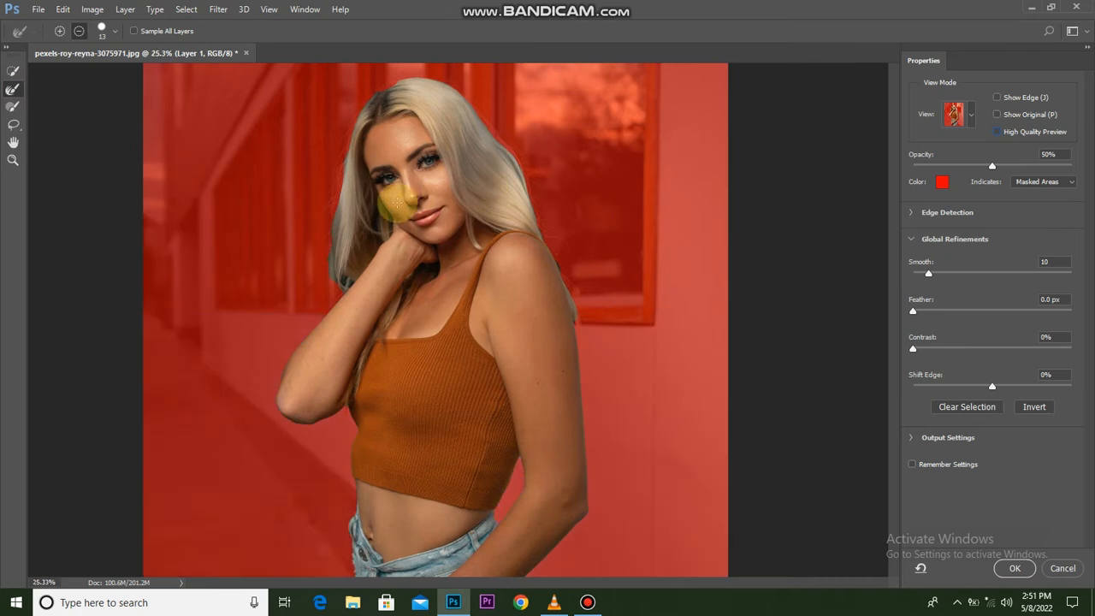
pyautogui.scroll(8, 397, 228)
pyautogui.scroll(6, 323, 289)
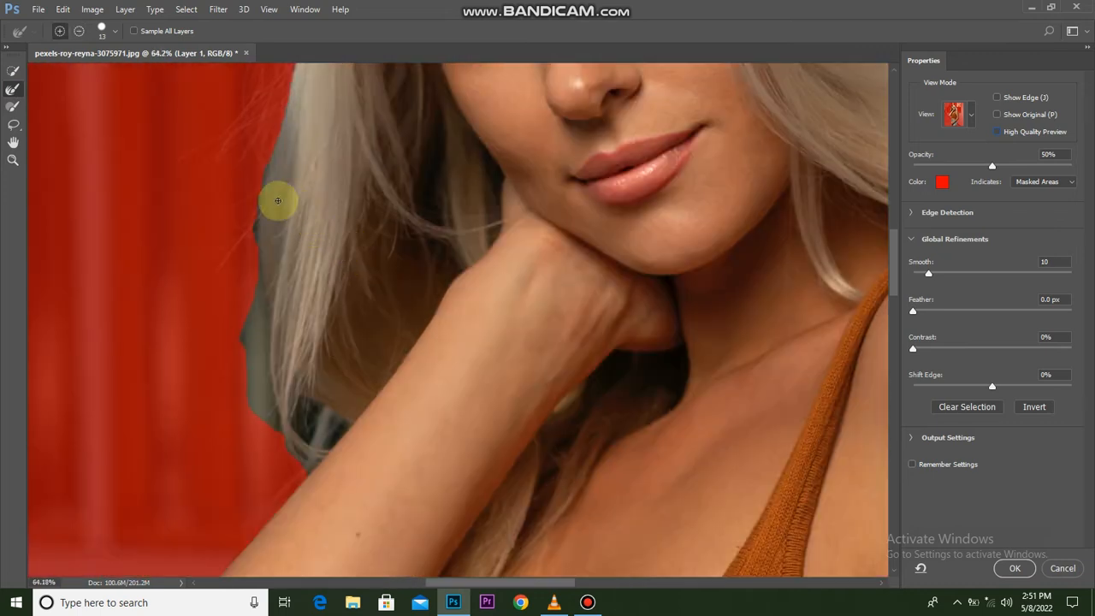
pyautogui.press(']')
pyautogui.press(']')
pyautogui.press(']')
pyautogui.press(']')
pyautogui.press(']')
pyautogui.press(']')
pyautogui.press(']')
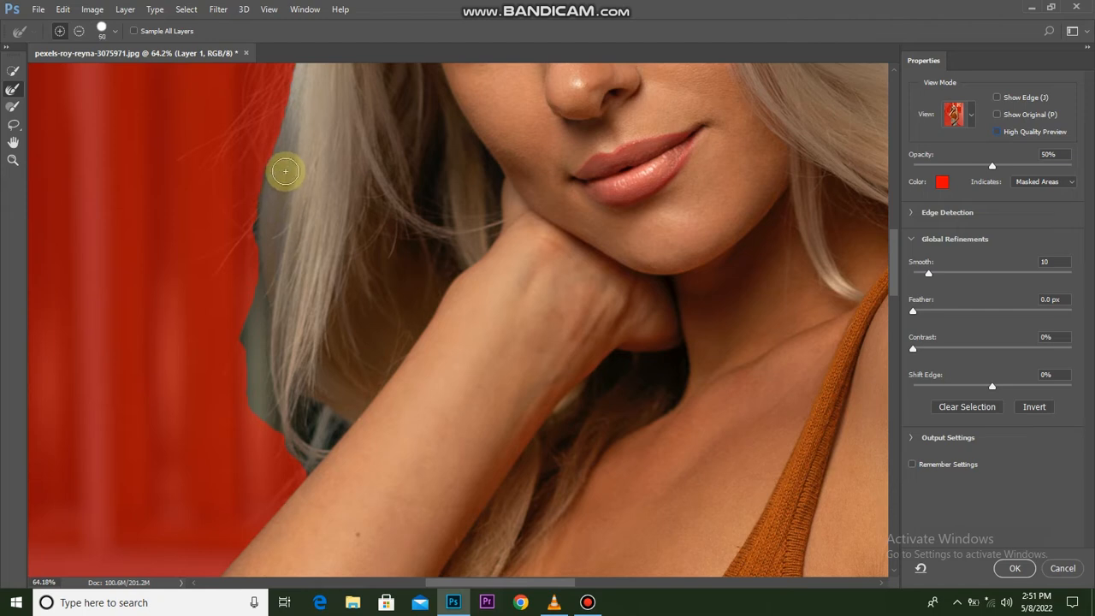
pyautogui.moveTo(287, 148)
pyautogui.mouseDown()
pyautogui.moveTo(254, 306)
pyautogui.moveTo(322, 431)
pyautogui.mouseUp()
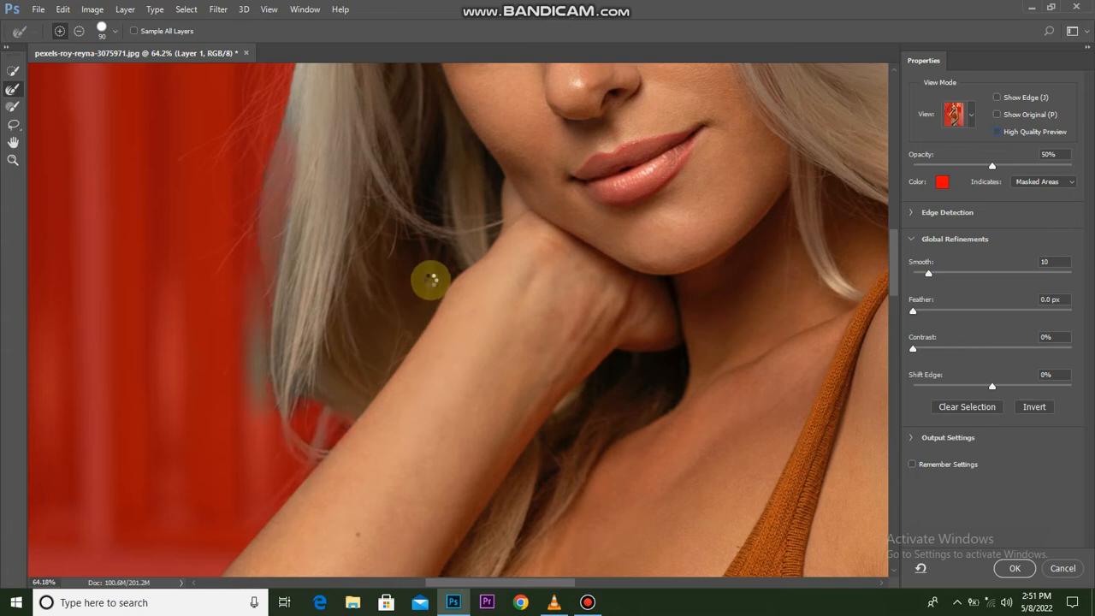
# Refine the remaining selection edges along the hair, from the crown of the head down to the strands beside the upper arm.
pyautogui.scroll(5, 435, 408)
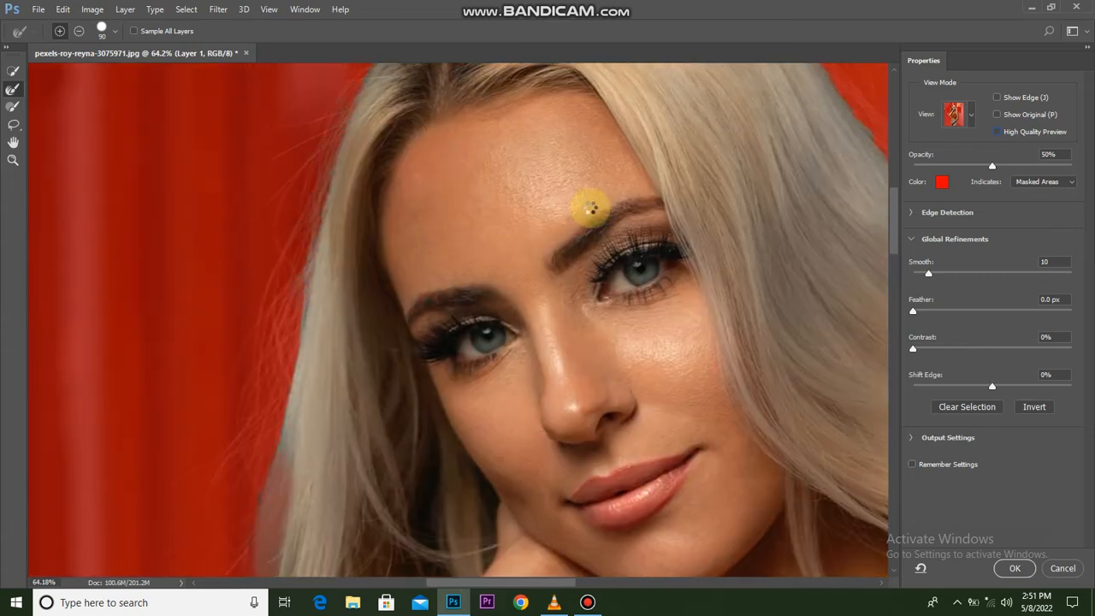
pyautogui.moveTo(591, 208); pyautogui.dragTo(457, 508)
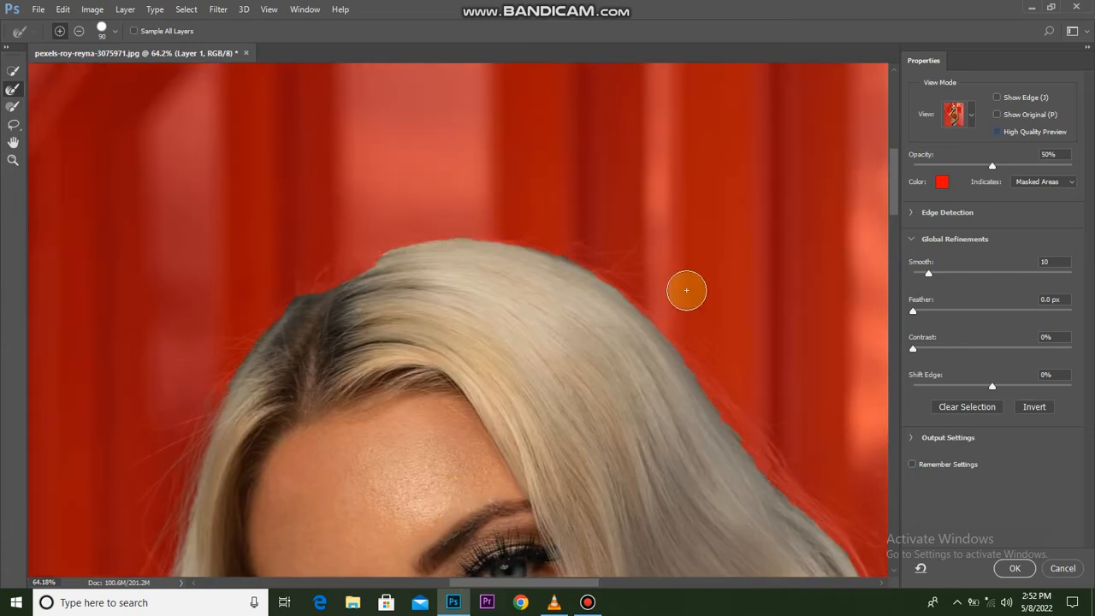
pyautogui.moveTo(706, 328); pyautogui.dragTo(454, 25)
pyautogui.moveTo(682, 460)
pyautogui.mouseDown()
pyautogui.moveTo(650, 234)
pyautogui.moveTo(538, 166)
pyautogui.mouseUp()
pyautogui.moveTo(768, 452); pyautogui.dragTo(721, 169)
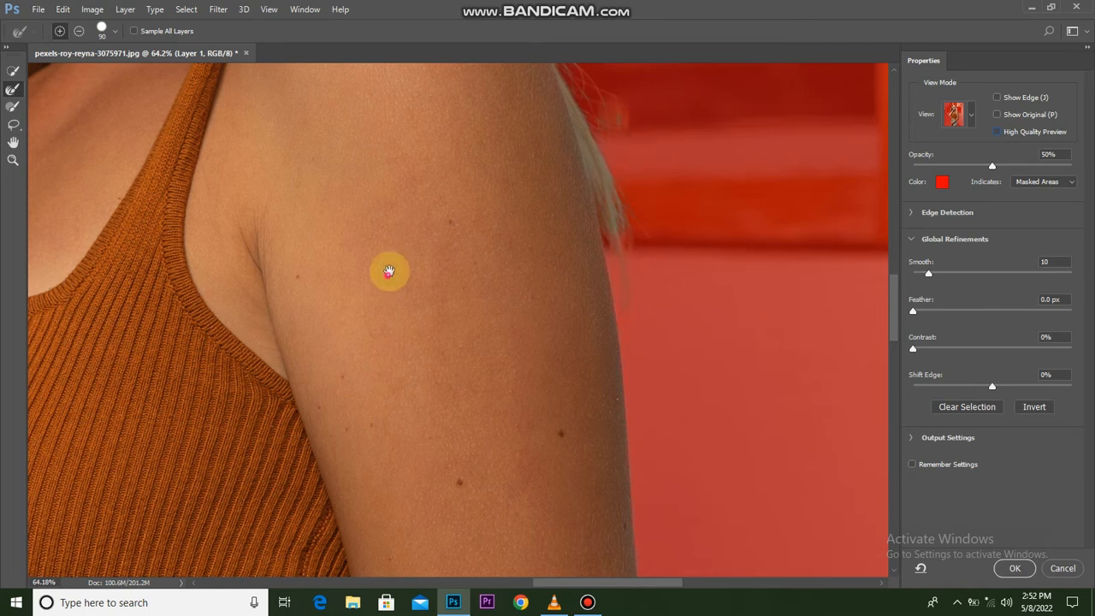
pyautogui.moveTo(433, 266); pyautogui.dragTo(752, 270)
pyautogui.moveTo(633, 447); pyautogui.dragTo(555, 214)
pyautogui.moveTo(616, 254); pyautogui.dragTo(604, 293)
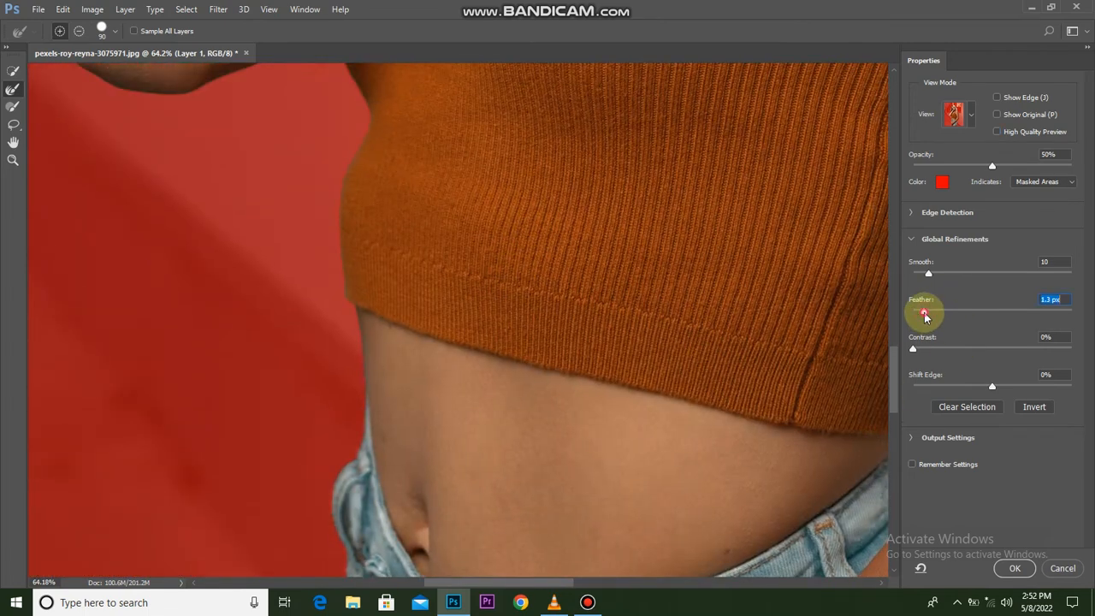
# Set the selection's Feather to 0.7 px and apply the edge refinements.
pyautogui.moveTo(925, 315); pyautogui.dragTo(919, 329)
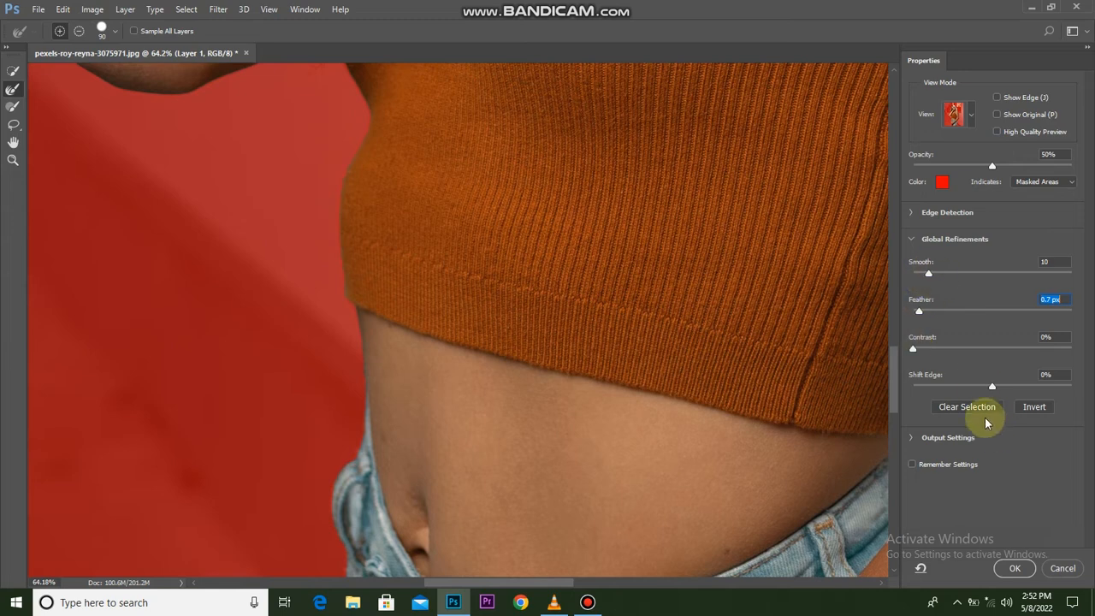
pyautogui.click(1014, 567)
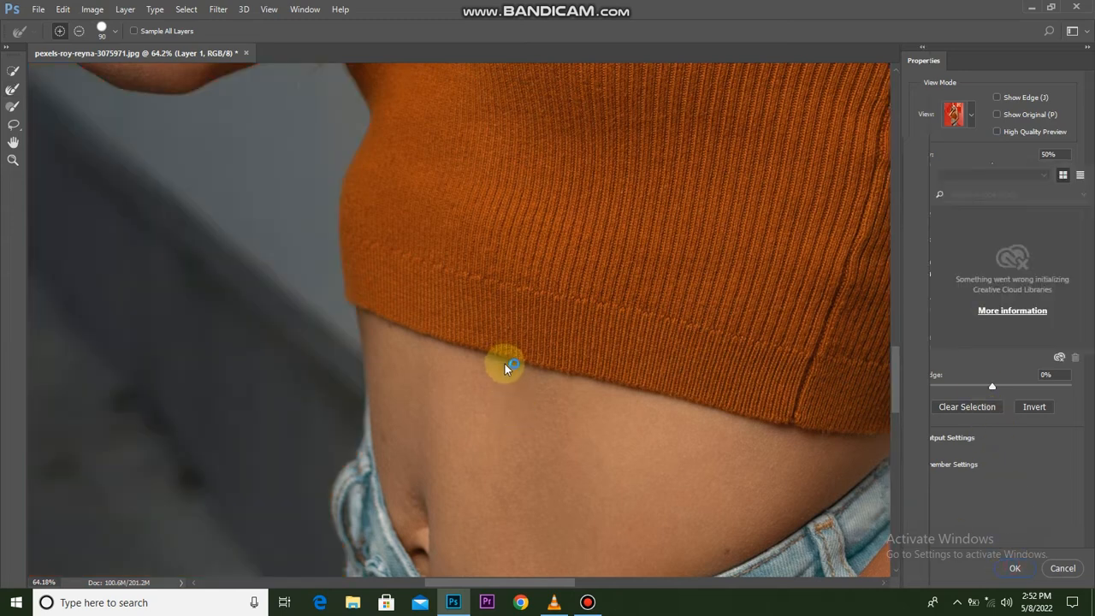
# Add a layer mask to Layer 1 from the refined selection.
pyautogui.scroll(-3, 508, 363)
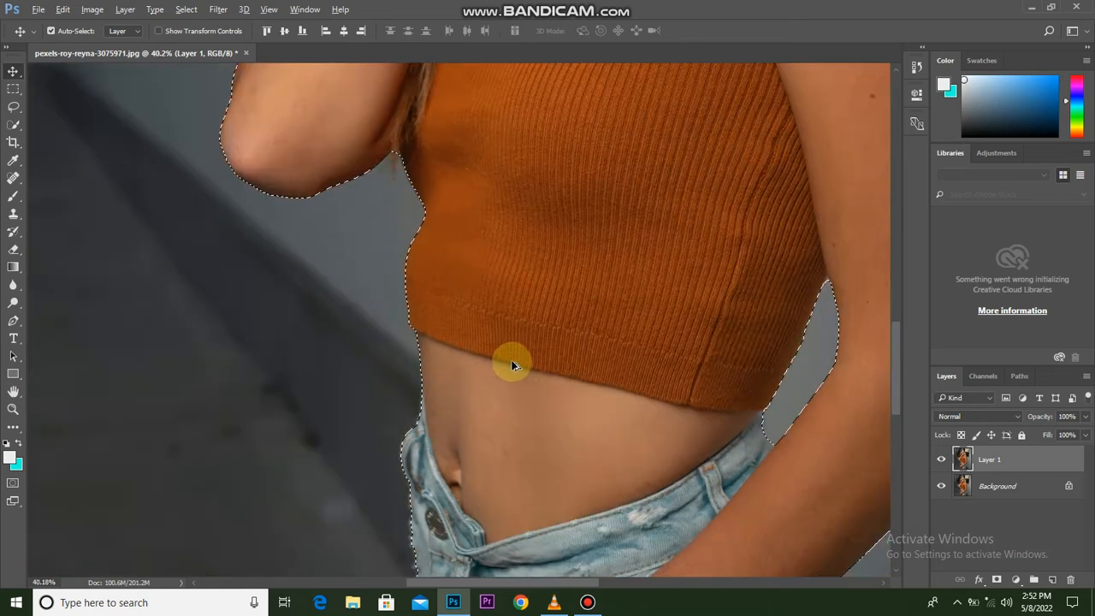
pyautogui.scroll(-6, 511, 365)
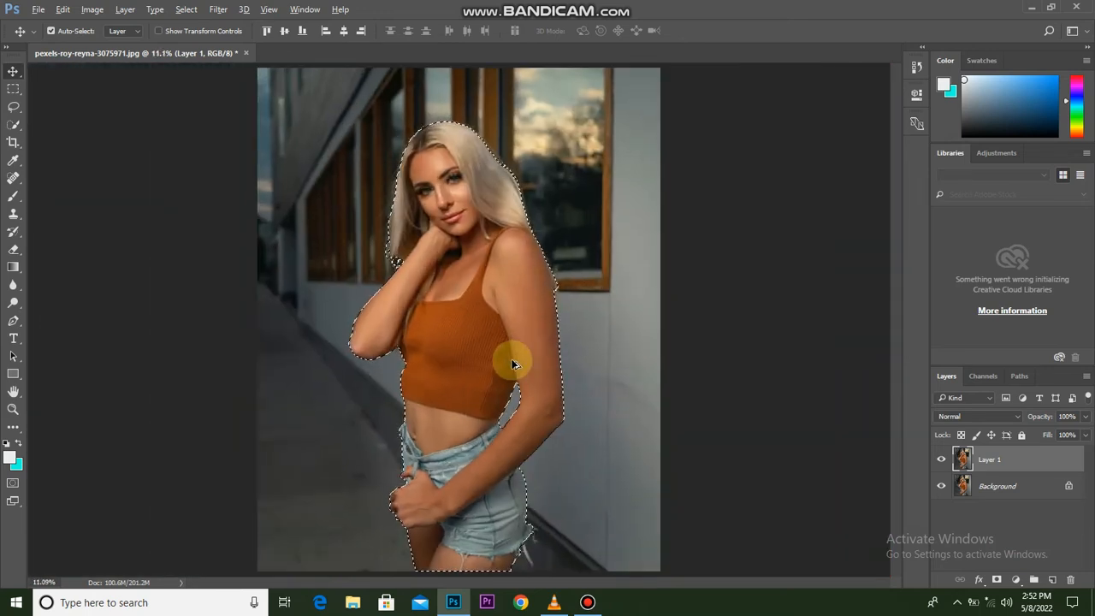
pyautogui.click(996, 579)
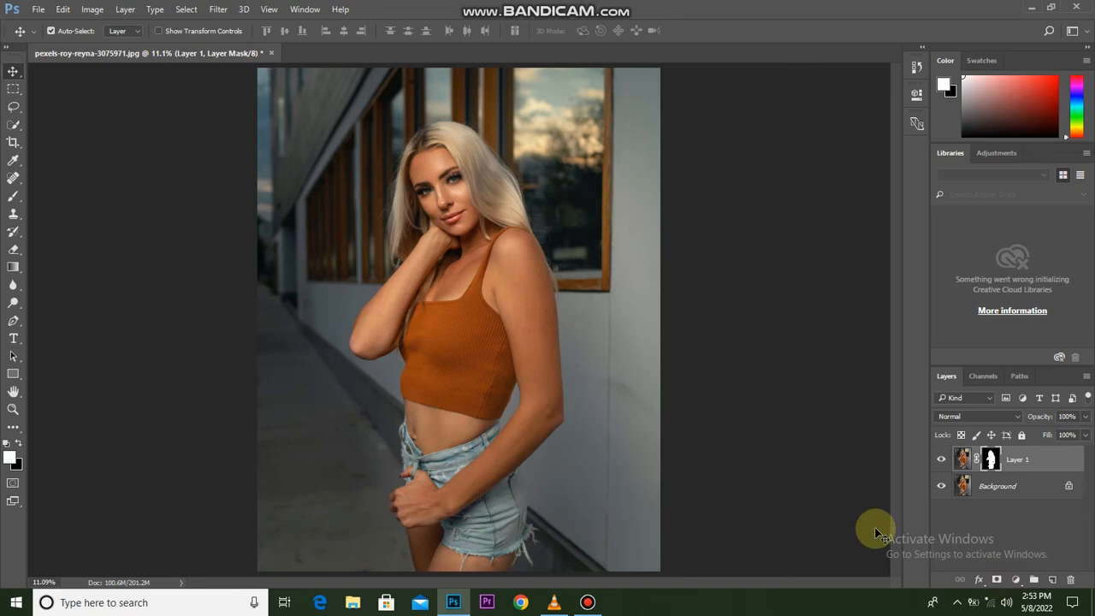
# Inspect the masked cutout by toggling the visibility of Layer 1 and the Background layer.
pyautogui.click(941, 459)
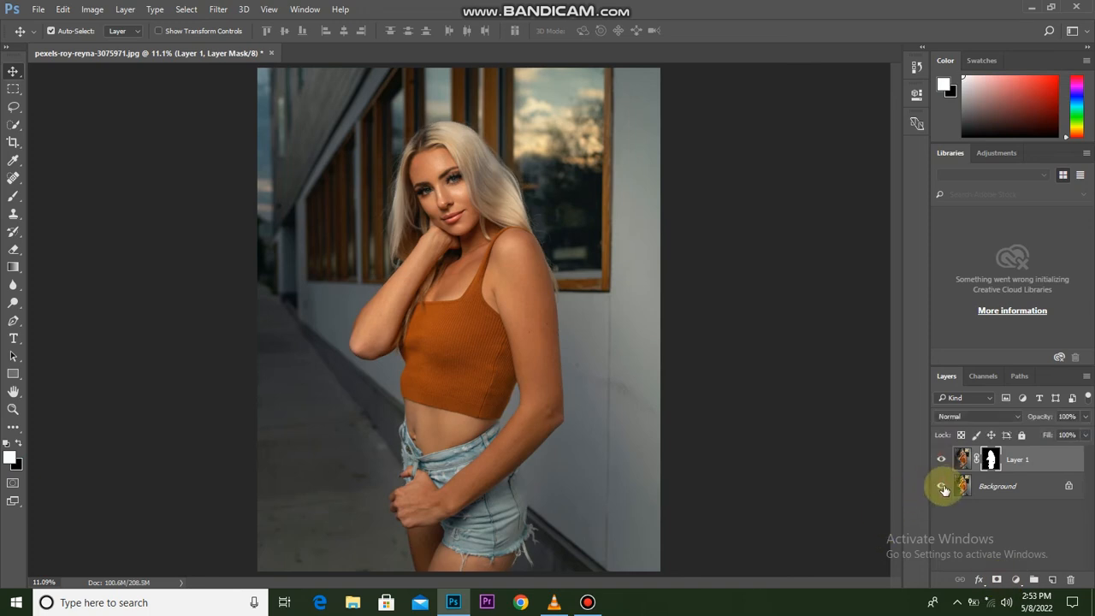
pyautogui.click(942, 486)
pyautogui.click(942, 486)
pyautogui.scroll(2, 385, 358)
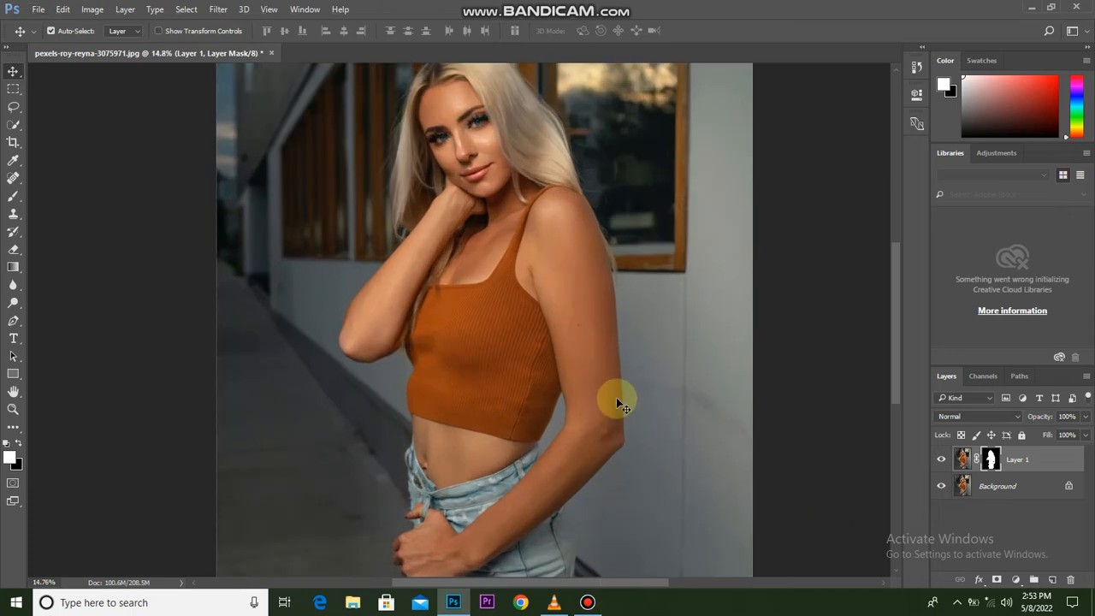
pyautogui.scroll(-2, 616, 396)
pyautogui.scroll(1, 615, 401)
# Add a Curves adjustment layer above Layer 1 and raise the RGB curve's midtones to brighten the photo.
pyautogui.click(1016, 580)
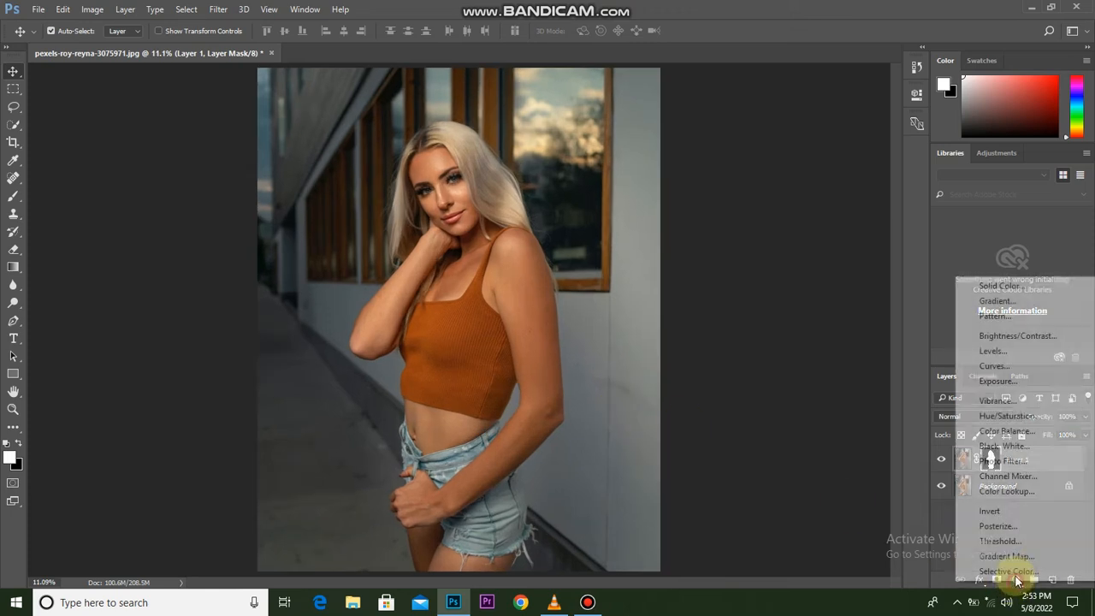
pyautogui.click(1036, 364)
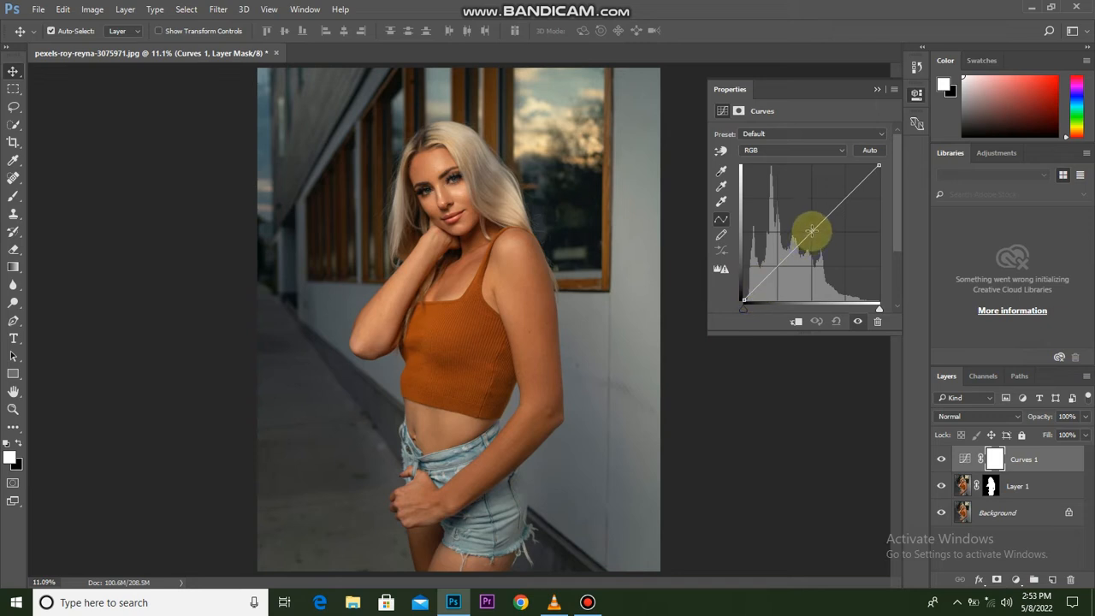
pyautogui.moveTo(811, 229); pyautogui.dragTo(792, 219)
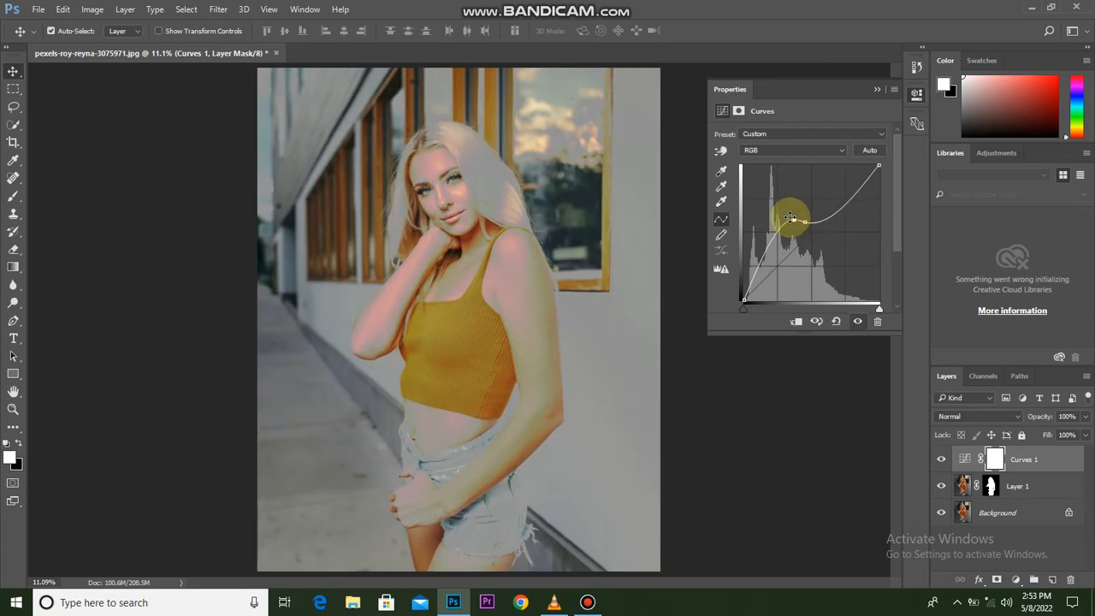
pyautogui.hotkey('ctrl', 'z')
pyautogui.moveTo(809, 229); pyautogui.dragTo(789, 213)
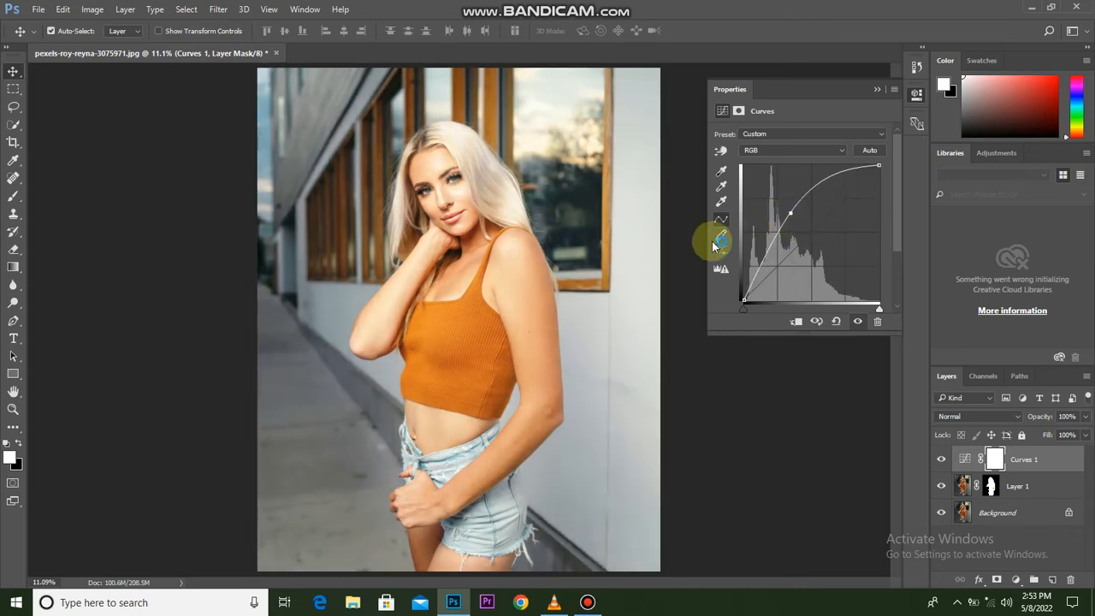
# Use the Curves on-image adjustment on the woman's forehead to pull down the brighter skin tones.
pyautogui.click(720, 152)
pyautogui.scroll(3, 445, 213)
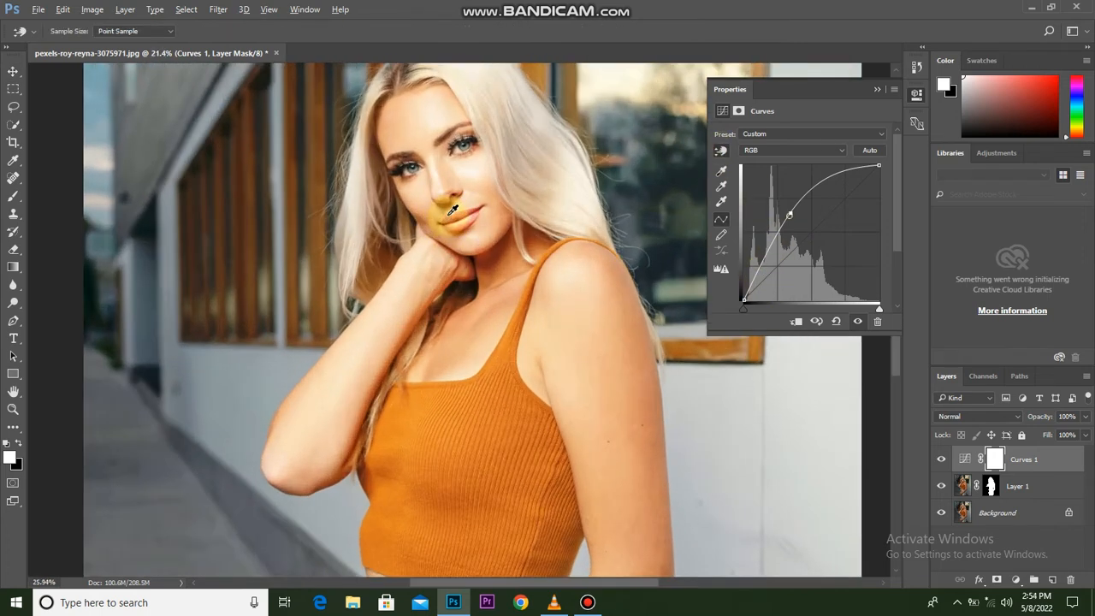
pyautogui.scroll(4, 451, 212)
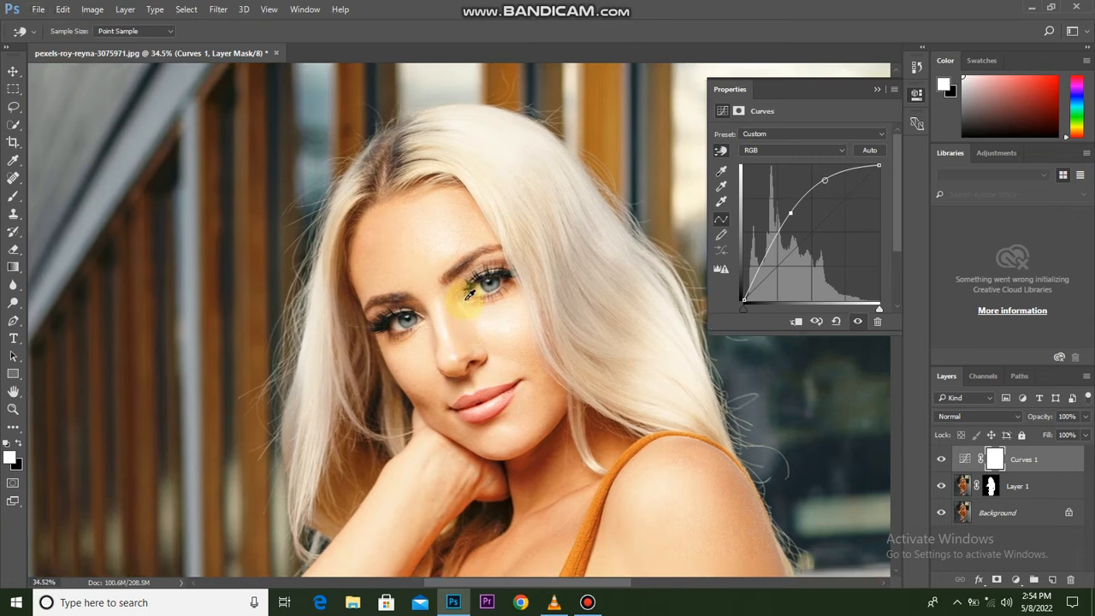
pyautogui.scroll(2, 469, 292)
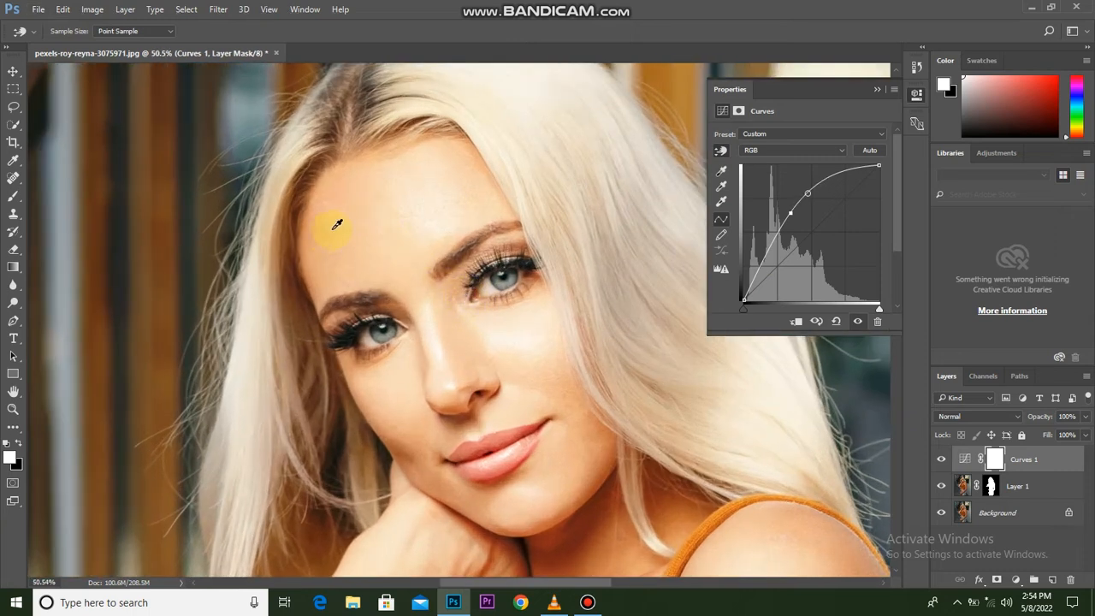
pyautogui.moveTo(340, 233); pyautogui.dragTo(349, 248)
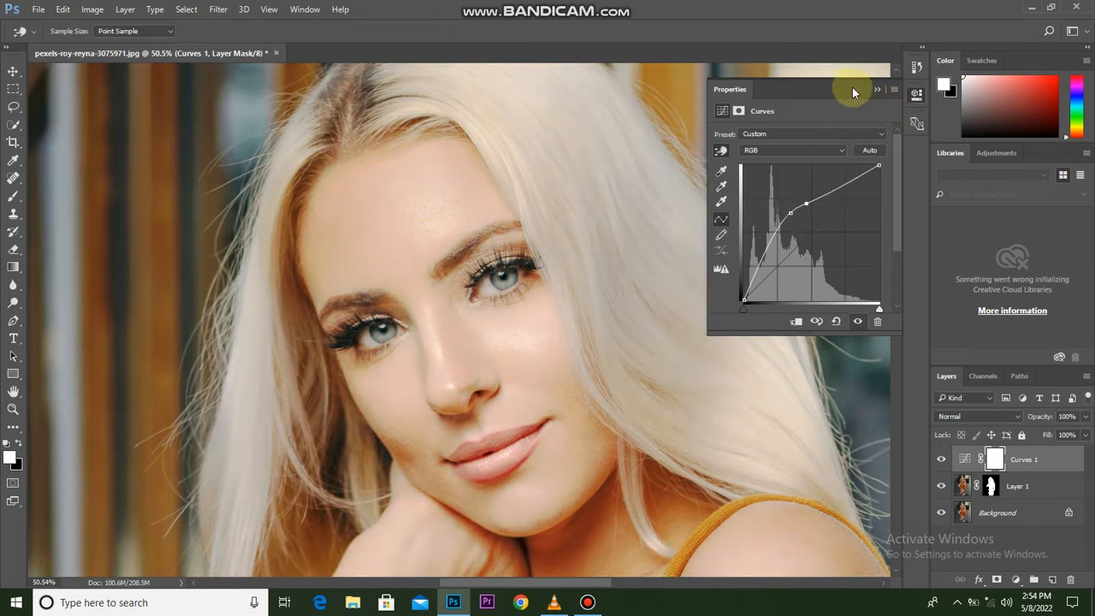
pyautogui.click(880, 88)
# Compare the whole photo with and without the Curves 1 adjustment layer.
pyautogui.scroll(-3, 497, 457)
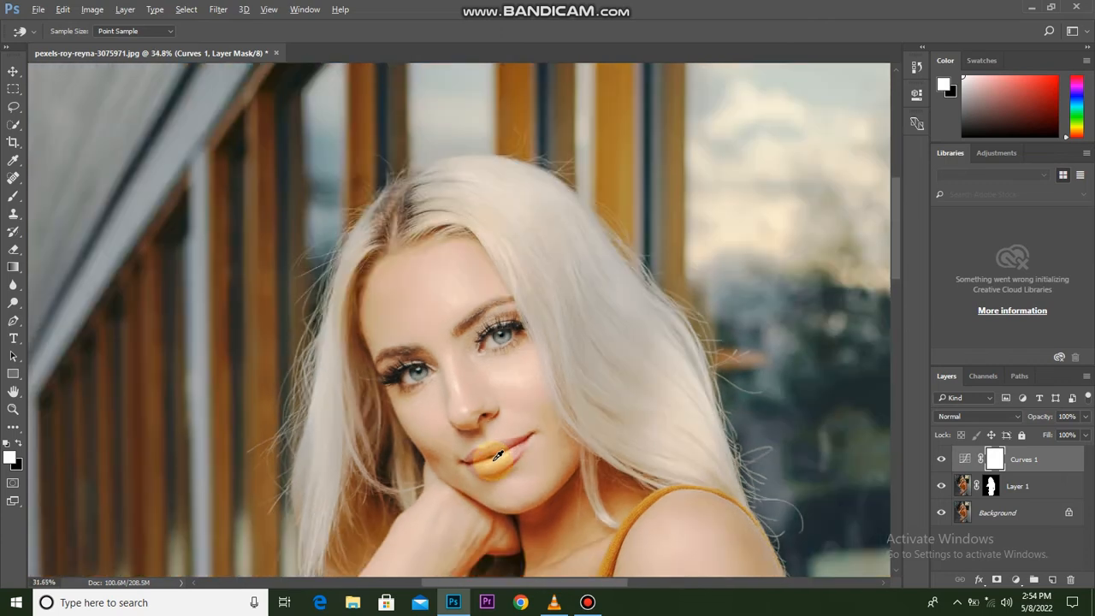
pyautogui.scroll(-4, 503, 453)
pyautogui.hotkey('ctrl', '0')
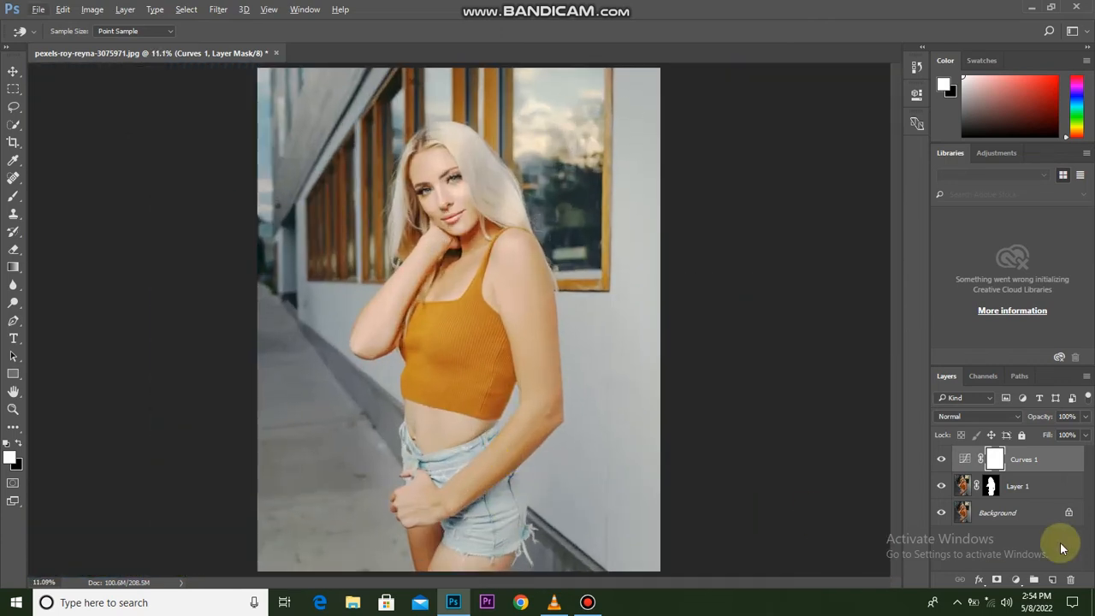
pyautogui.click(940, 459)
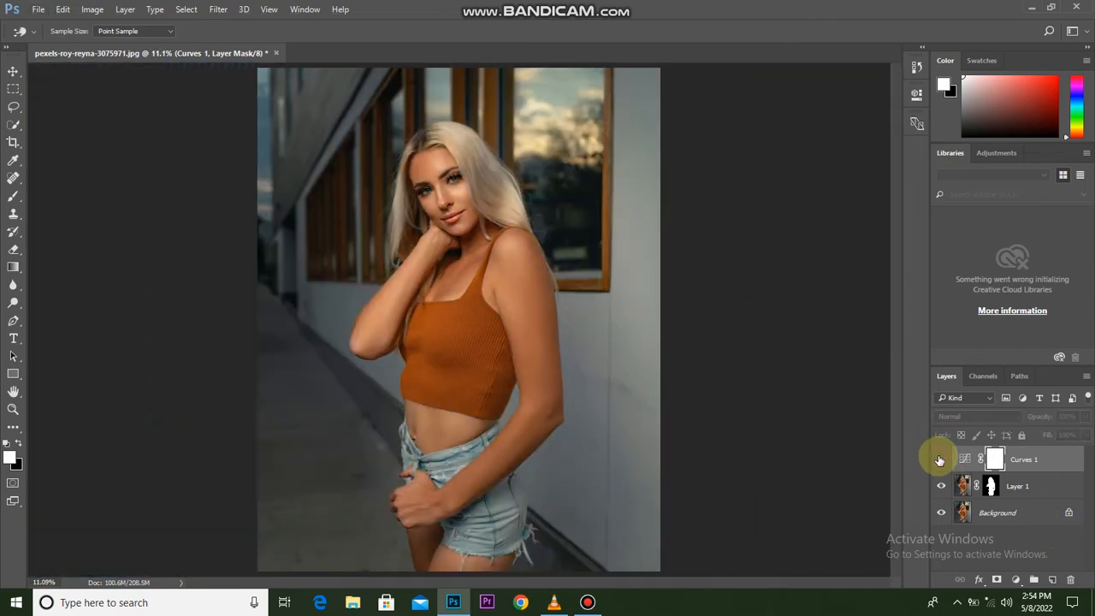
pyautogui.click(940, 459)
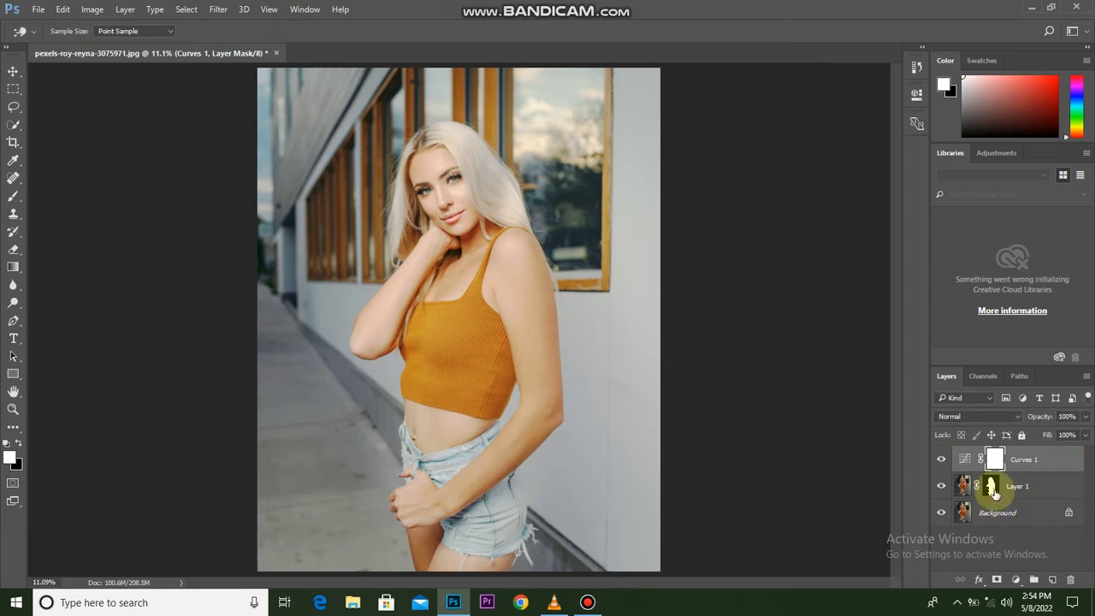
# Move Layer 1's mask onto the Curves 1 adjustment layer, replacing its existing mask, and invert the replaced mask.
pyautogui.moveTo(992, 492); pyautogui.dragTo(994, 460)
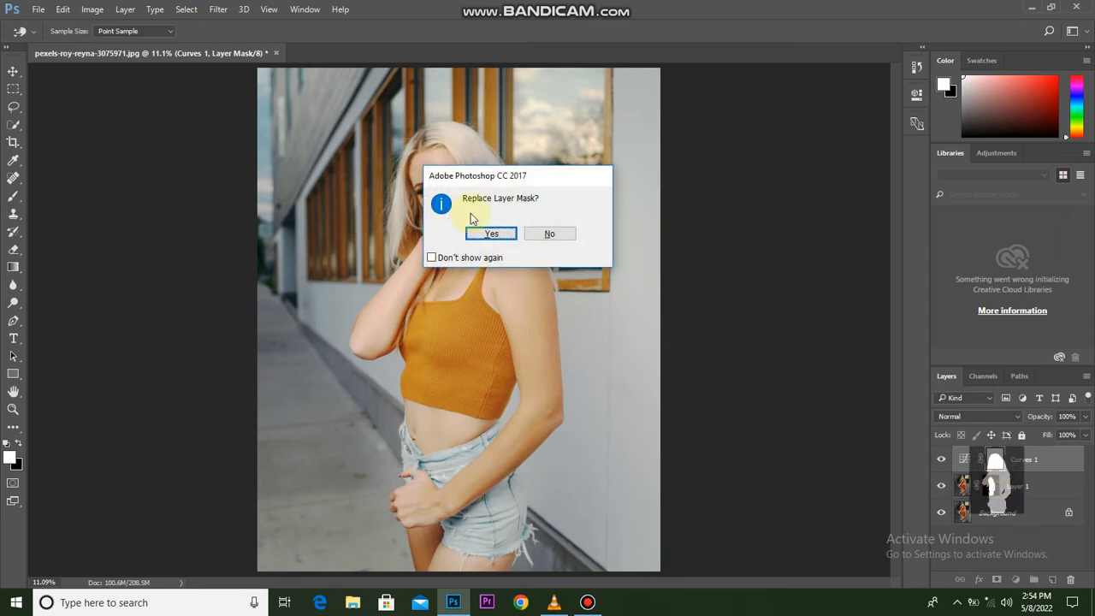
pyautogui.click(494, 233)
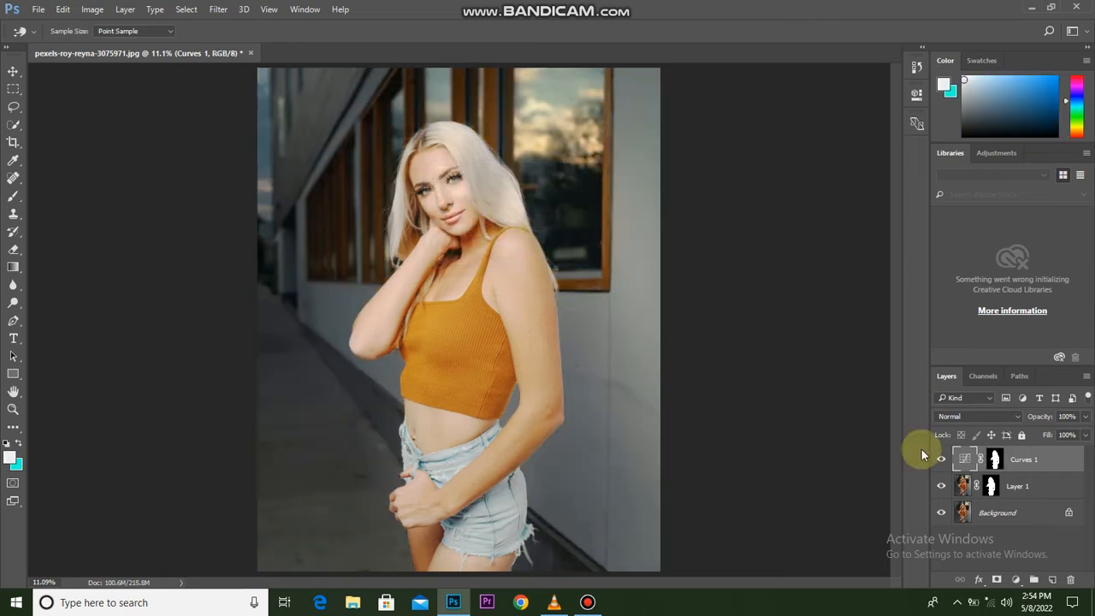
pyautogui.click(994, 460)
pyautogui.hotkey('ctrl', 'i')
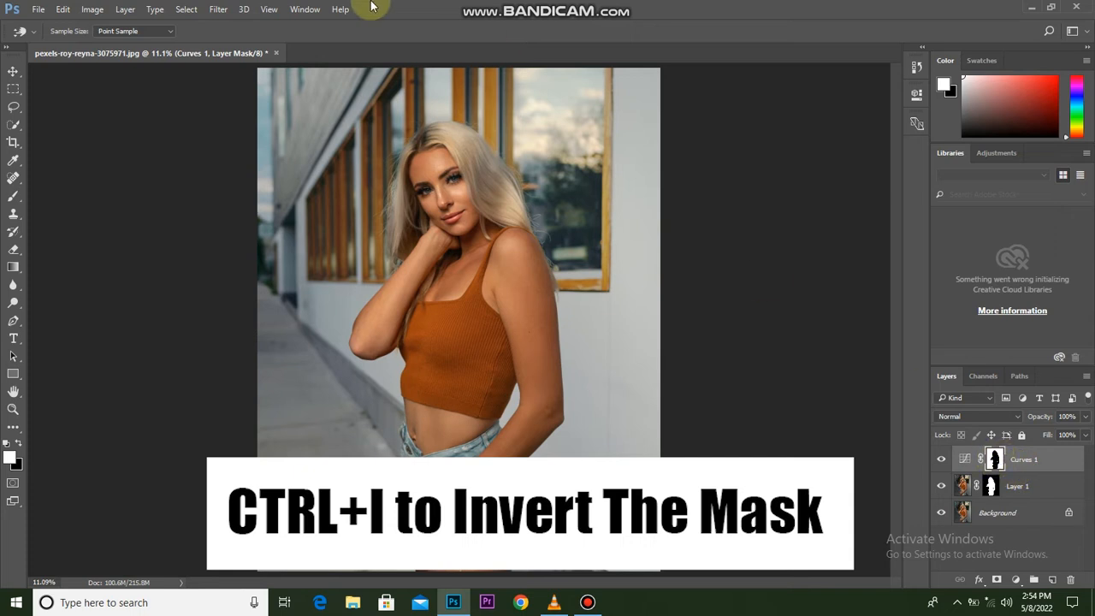
# Lower the density of the Curves 1 layer mask to 52%.
pyautogui.click(293, 10)
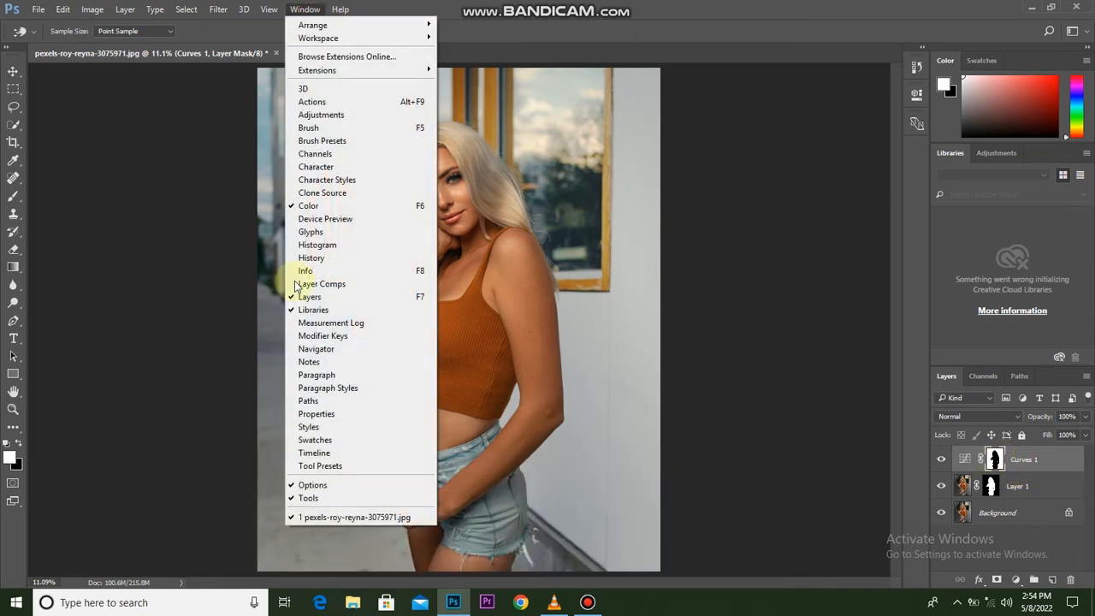
pyautogui.click(315, 414)
pyautogui.press('v')
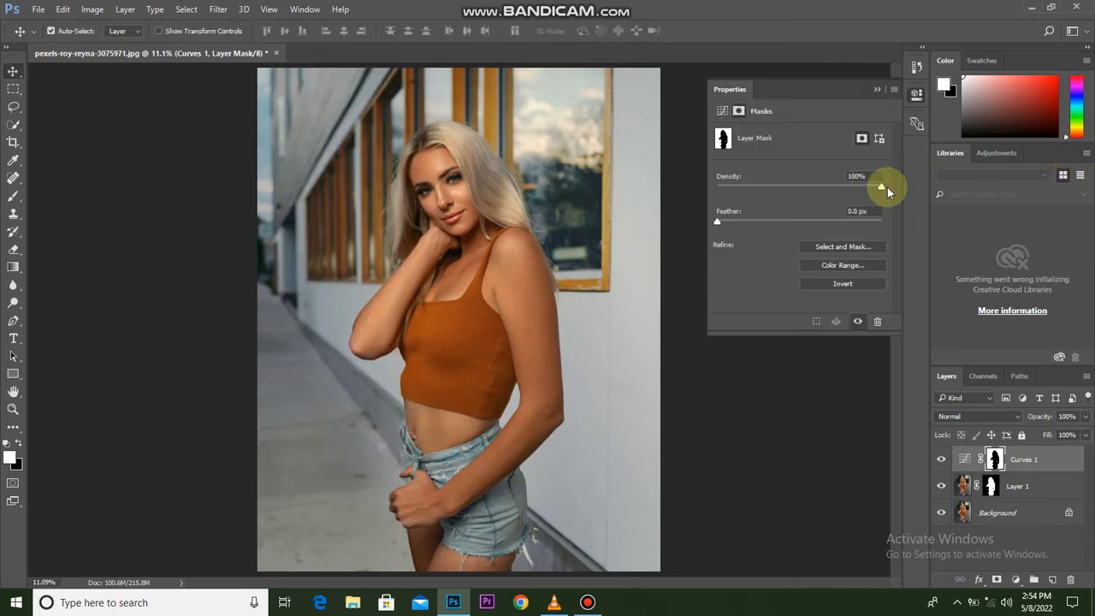
pyautogui.moveTo(881, 191); pyautogui.dragTo(841, 188)
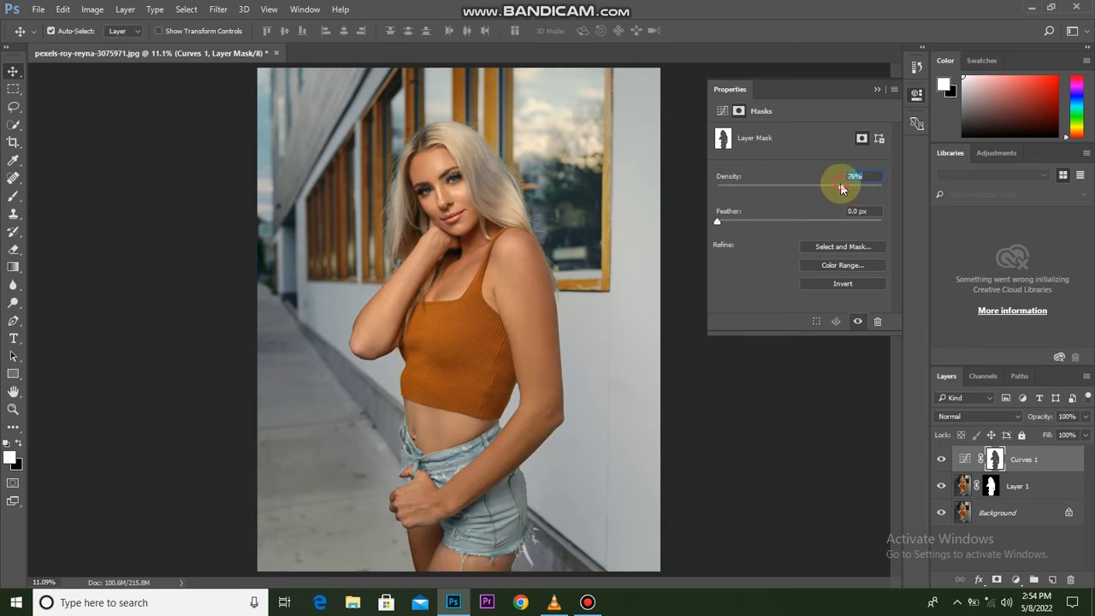
pyautogui.moveTo(811, 188); pyautogui.dragTo(805, 188)
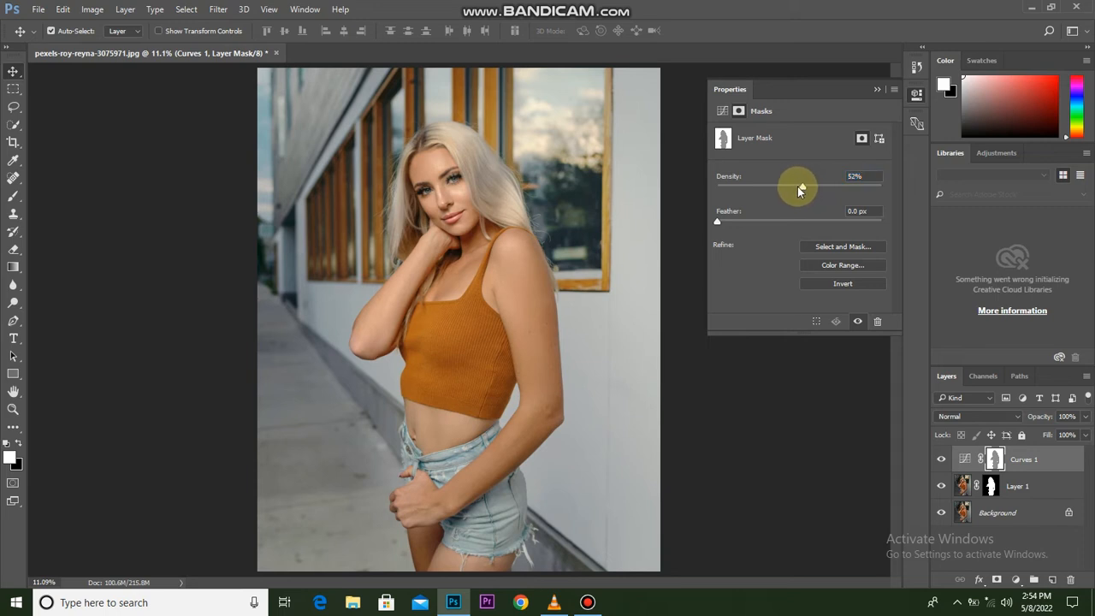
pyautogui.click(877, 91)
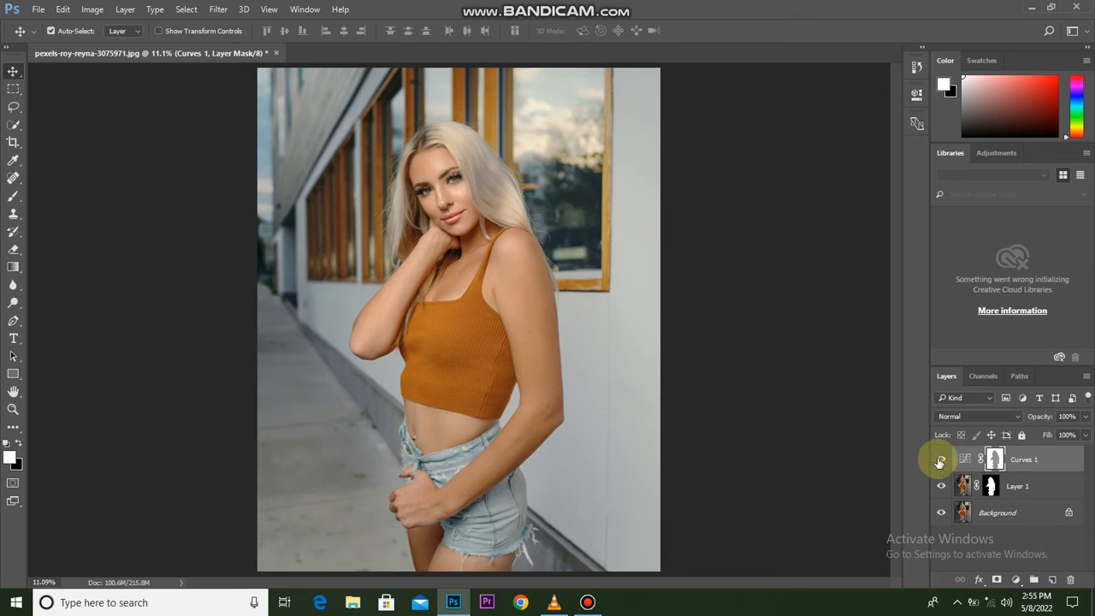
# Compare the photo with and without the masked Curves 1 adjustment.
pyautogui.click(939, 461)
pyautogui.click(938, 461)
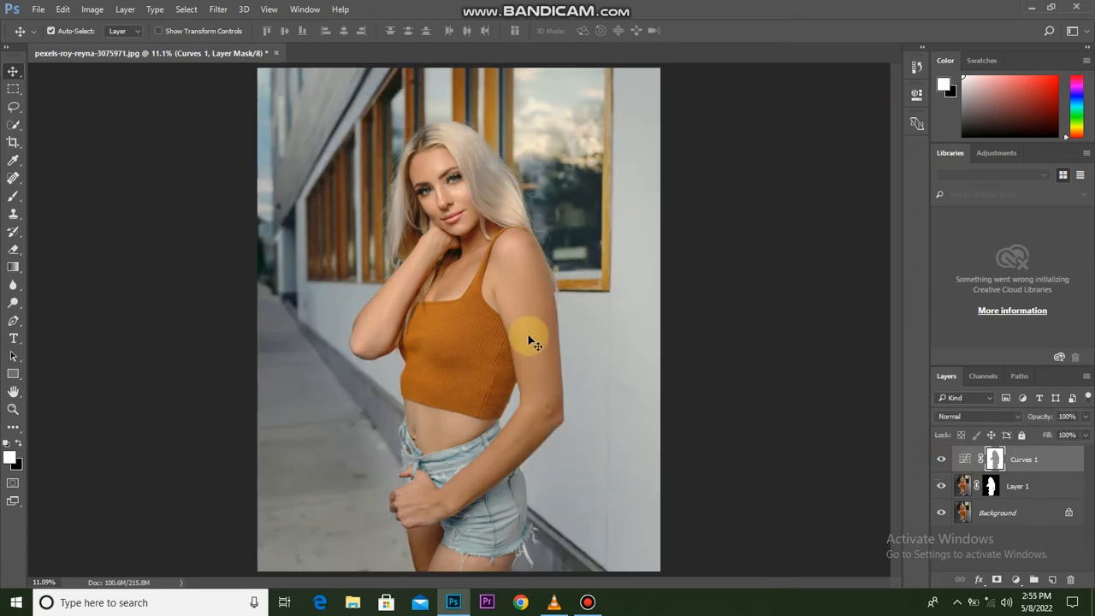
pyautogui.scroll(-4, 459, 278)
pyautogui.scroll(4, 459, 279)
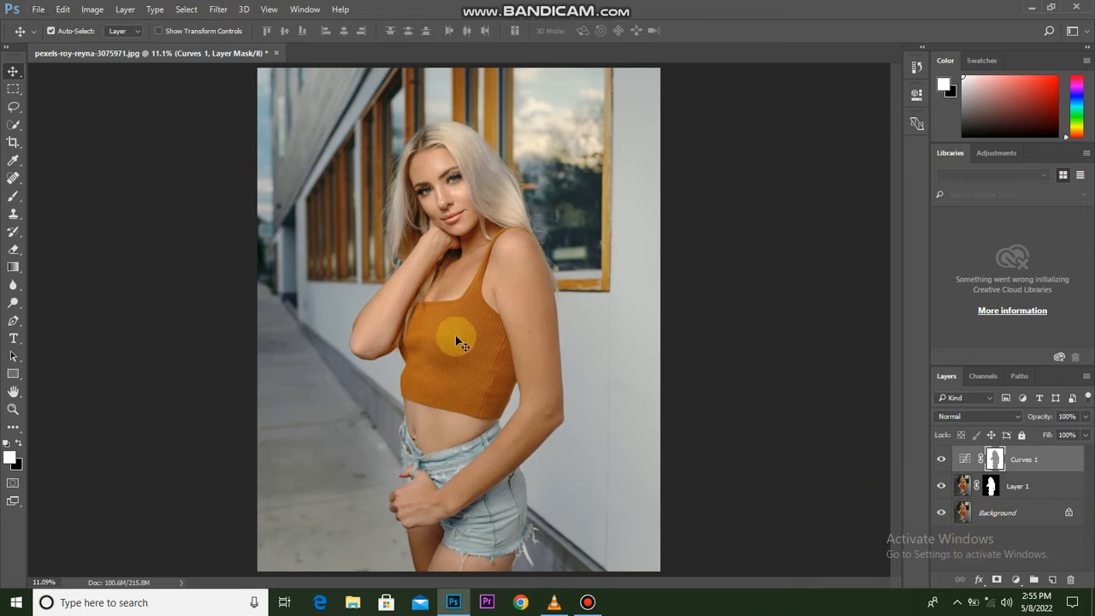
# Add a Hue/Saturation adjustment layer above Curves 1 and target its Reds range.
pyautogui.click(1015, 579)
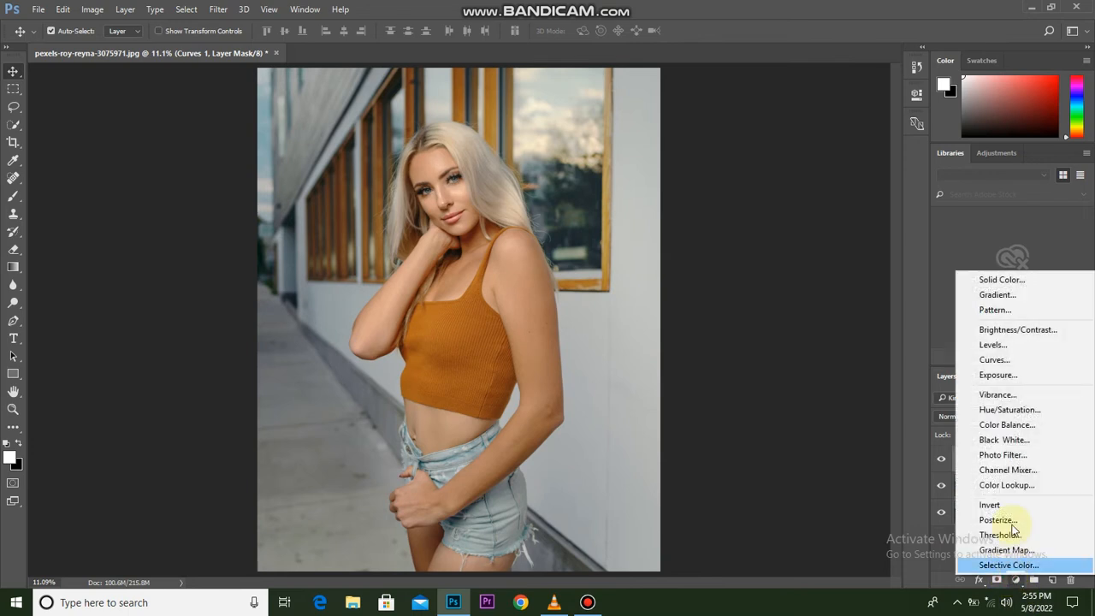
pyautogui.click(1010, 411)
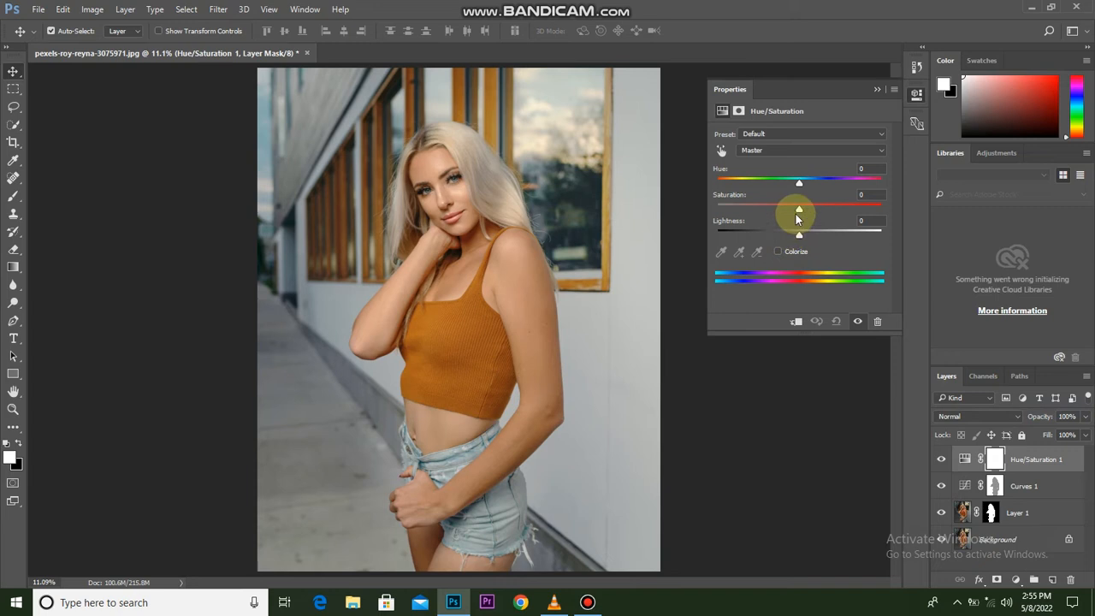
pyautogui.click(761, 151)
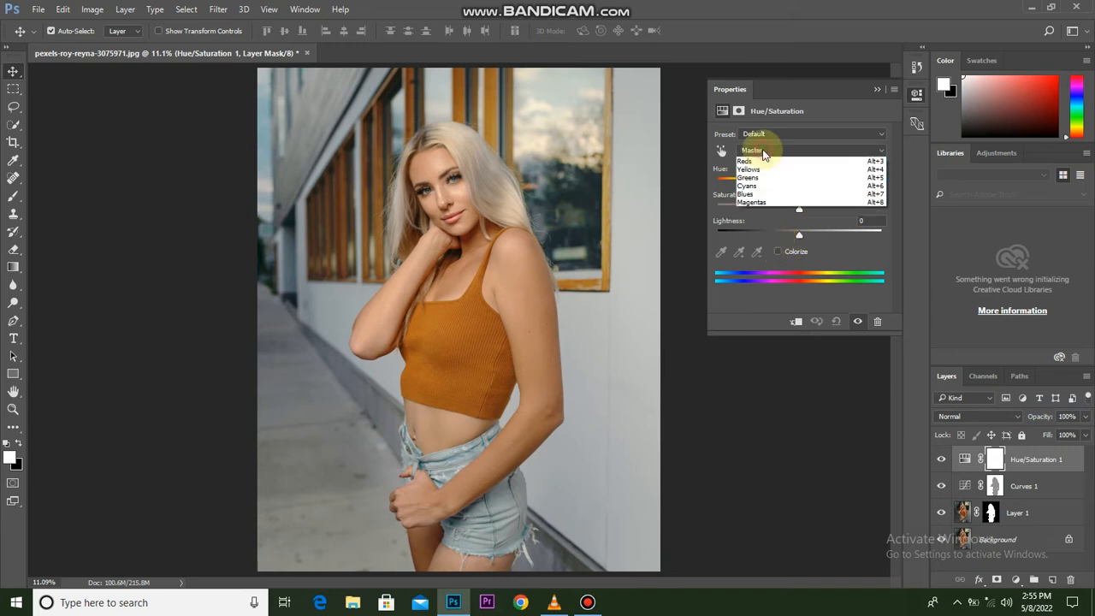
pyautogui.click(768, 171)
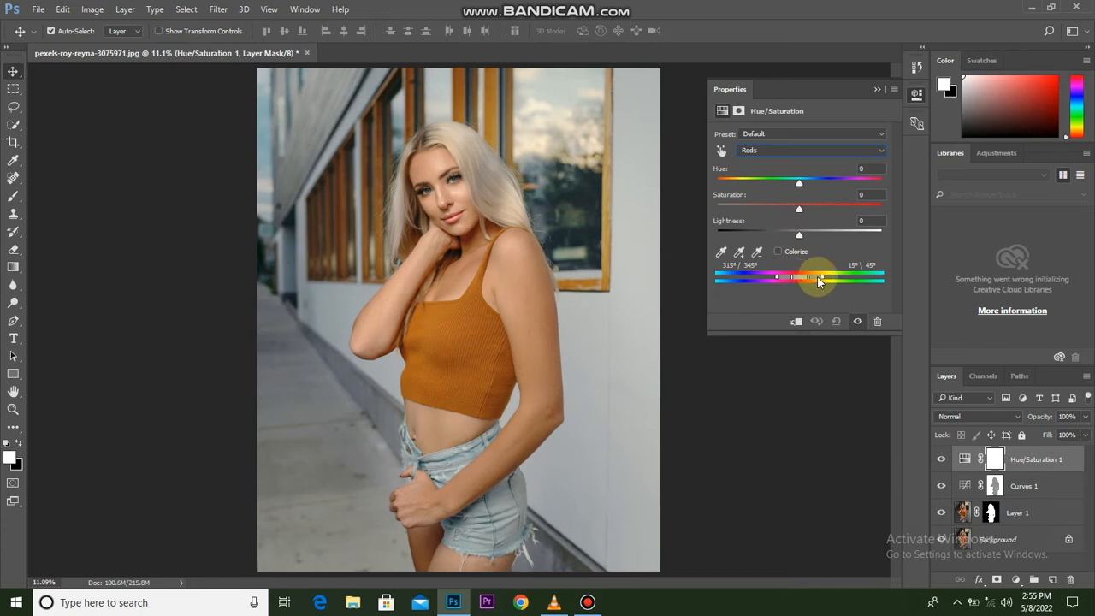
# Widen the Reds range of Hue/Saturation 1 to 270°/294° through 84°\100° and set its Lightness to +15.
pyautogui.moveTo(829, 274); pyautogui.dragTo(824, 275)
pyautogui.moveTo(825, 282); pyautogui.dragTo(836, 285)
pyautogui.moveTo(776, 279); pyautogui.dragTo(755, 282)
pyautogui.moveTo(768, 283); pyautogui.dragTo(771, 272)
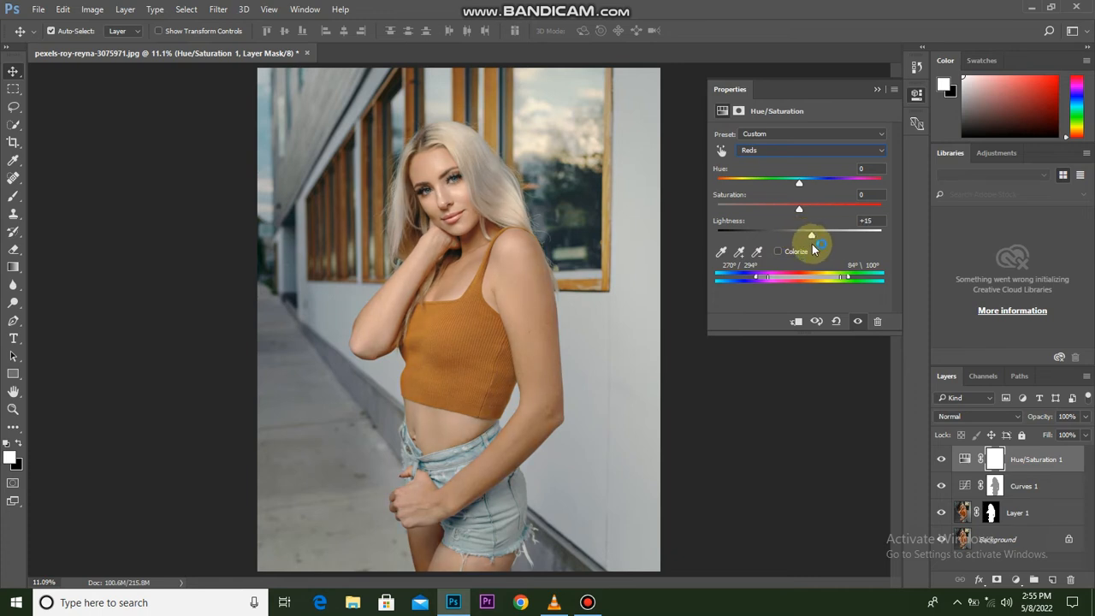
pyautogui.click(875, 89)
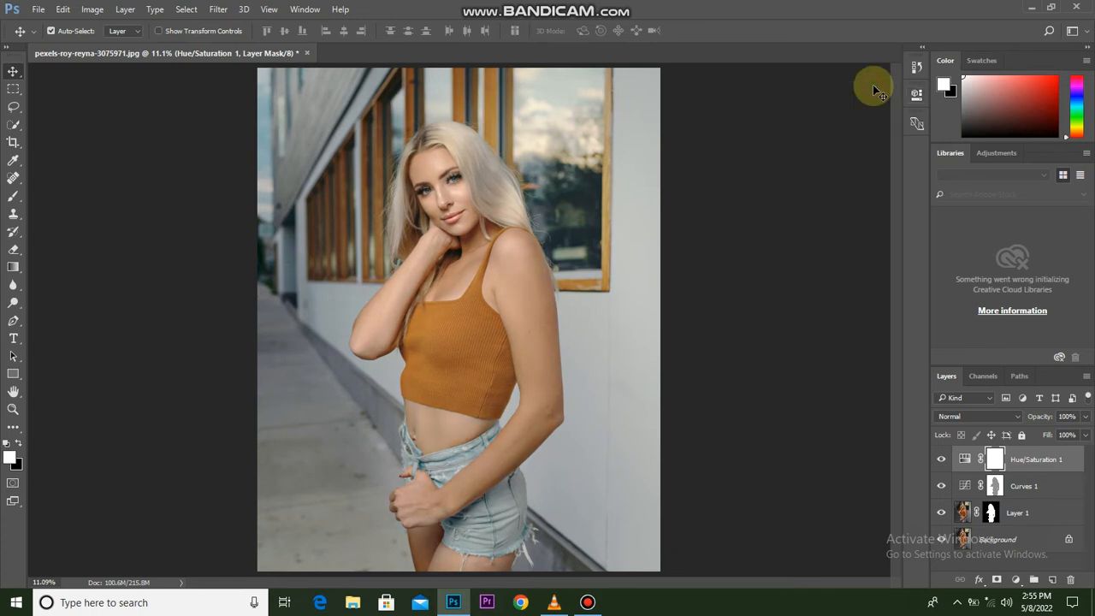
# Compare the photo with and without the Hue/Saturation 1 adjustment layer.
pyautogui.click(939, 461)
pyautogui.click(939, 462)
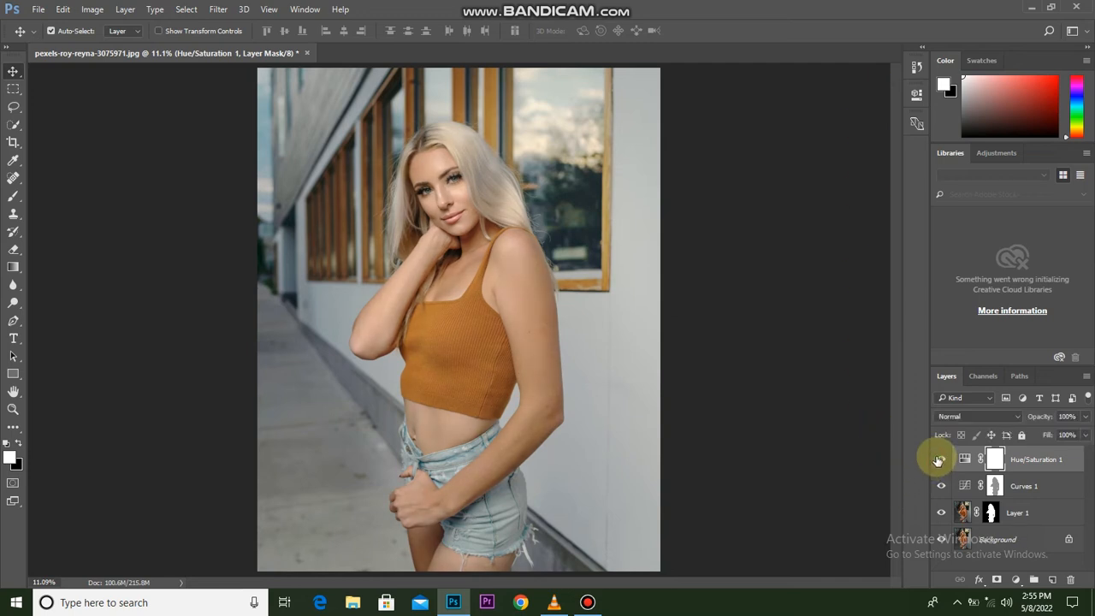
pyautogui.scroll(1, 533, 254)
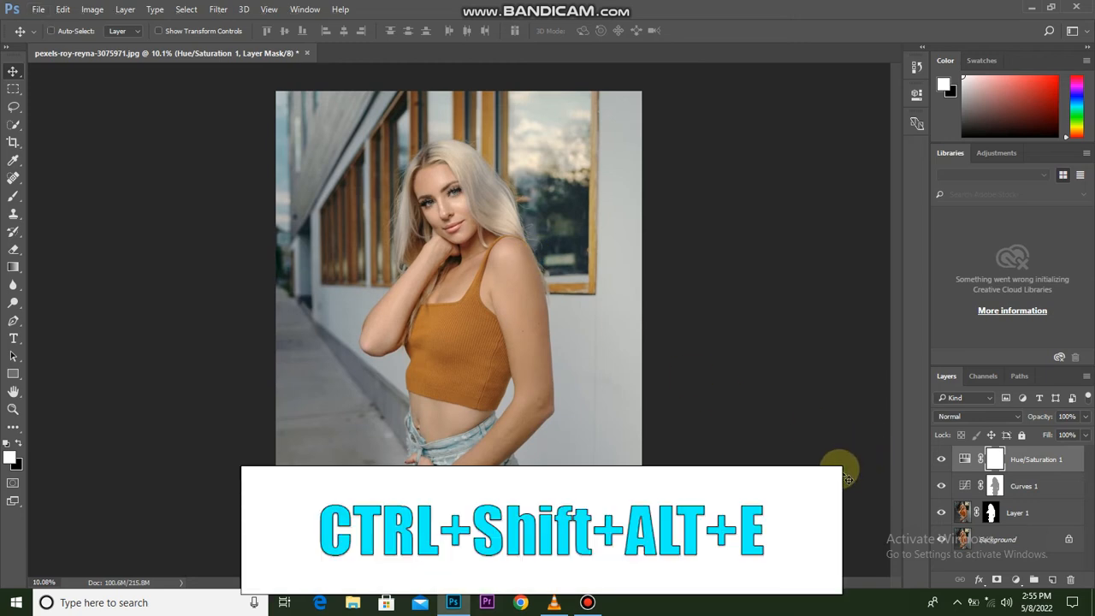
# Stamp all visible layers into a new merged layer at the top of the stack and check it by toggling its visibility.
pyautogui.hotkey('ctrl', 'shift', 'alt', 'e')
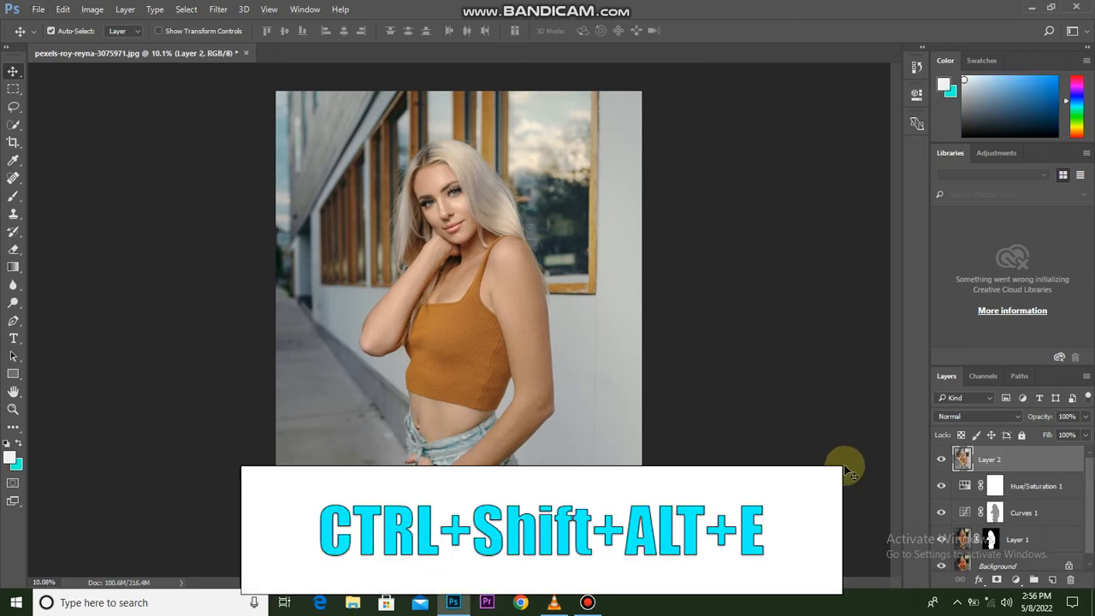
pyautogui.click(942, 462)
pyautogui.click(943, 460)
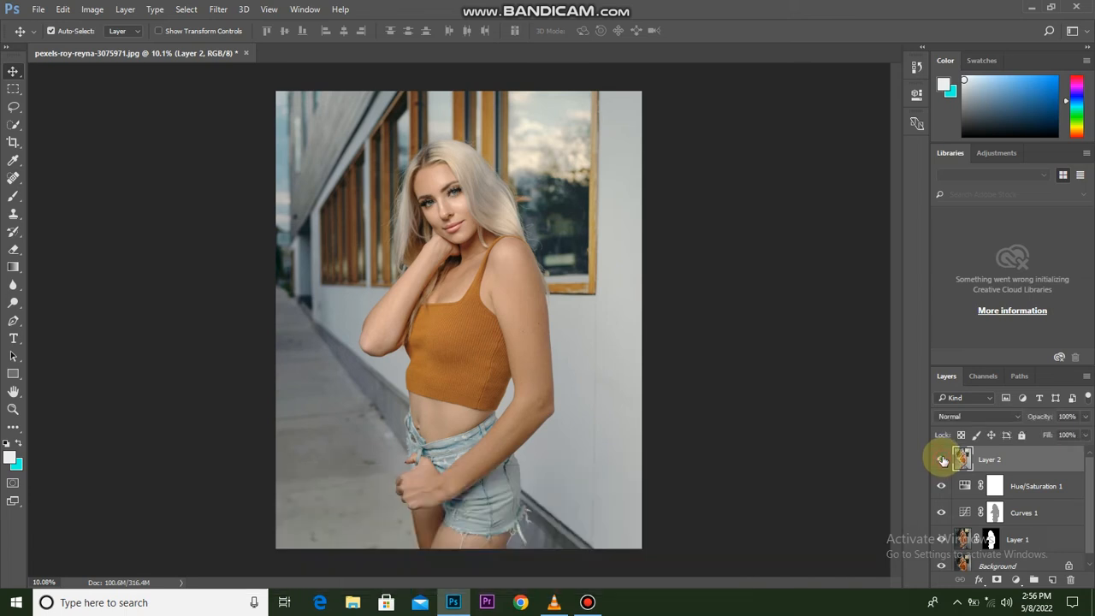
# Apply the Camera Raw Filter to Layer 2 with Temperature -8, Exposure +0.20 and Whites +13, and compare before and after.
pyautogui.click(244, 8)
pyautogui.click(218, 8)
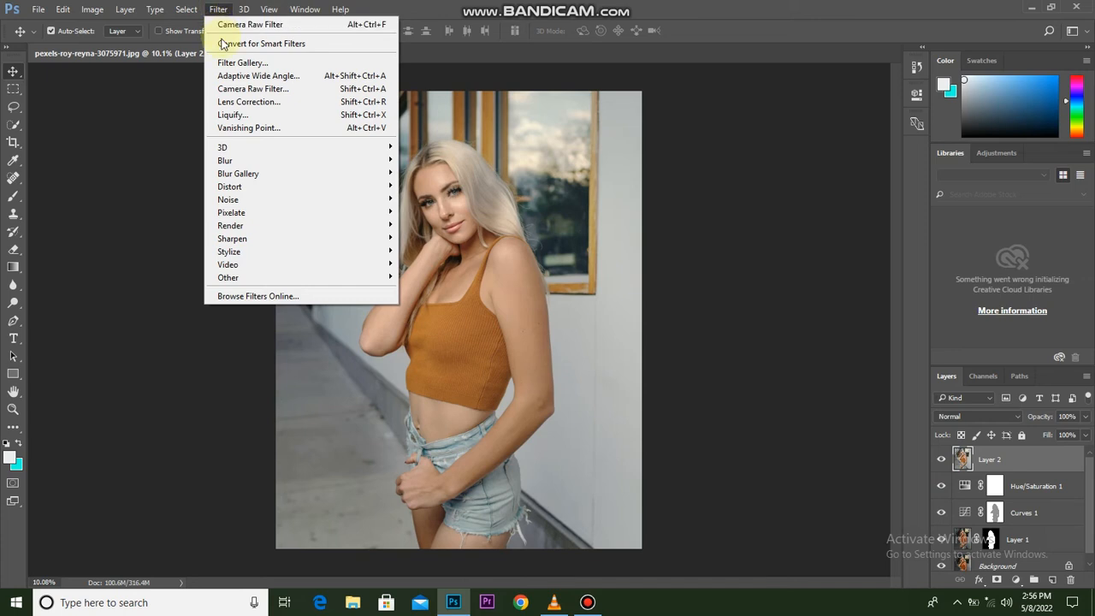
pyautogui.click(239, 91)
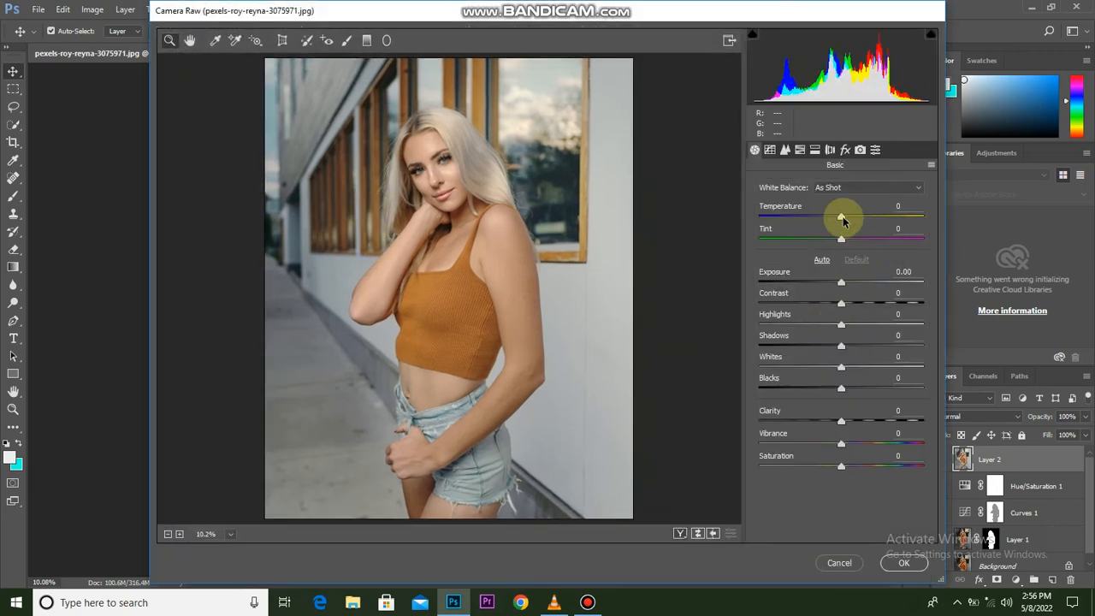
pyautogui.moveTo(840, 221); pyautogui.dragTo(839, 227)
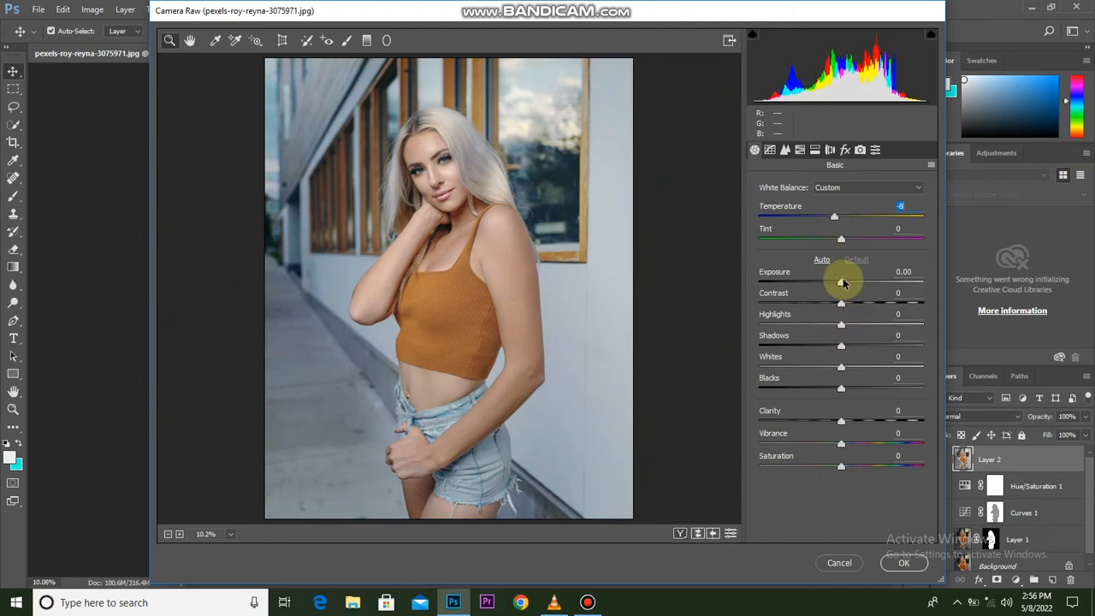
pyautogui.moveTo(842, 283); pyautogui.dragTo(845, 284)
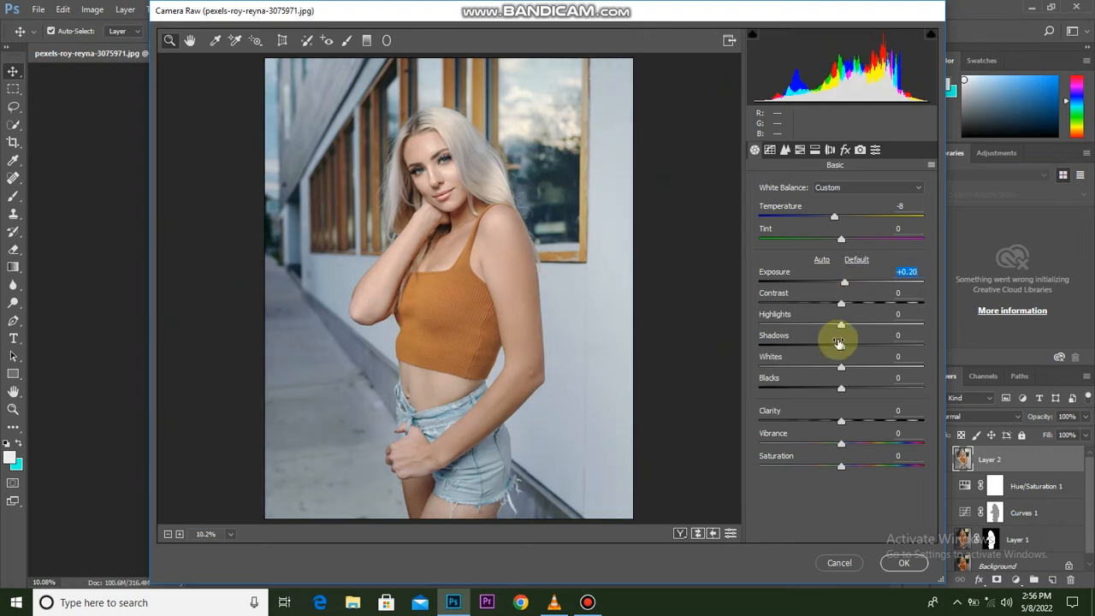
pyautogui.moveTo(842, 370); pyautogui.dragTo(851, 371)
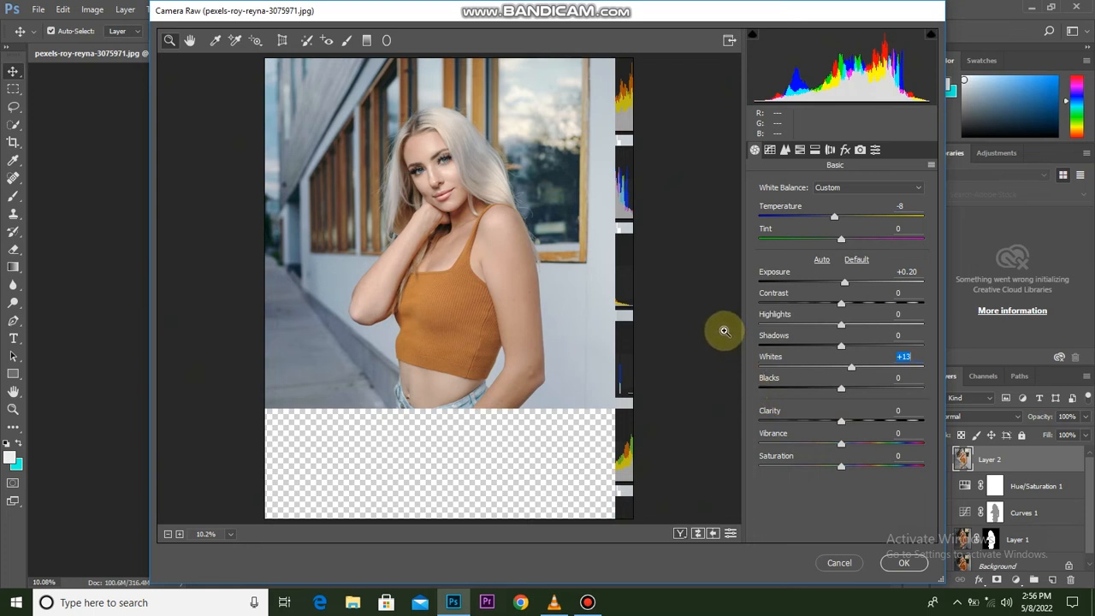
pyautogui.click(902, 563)
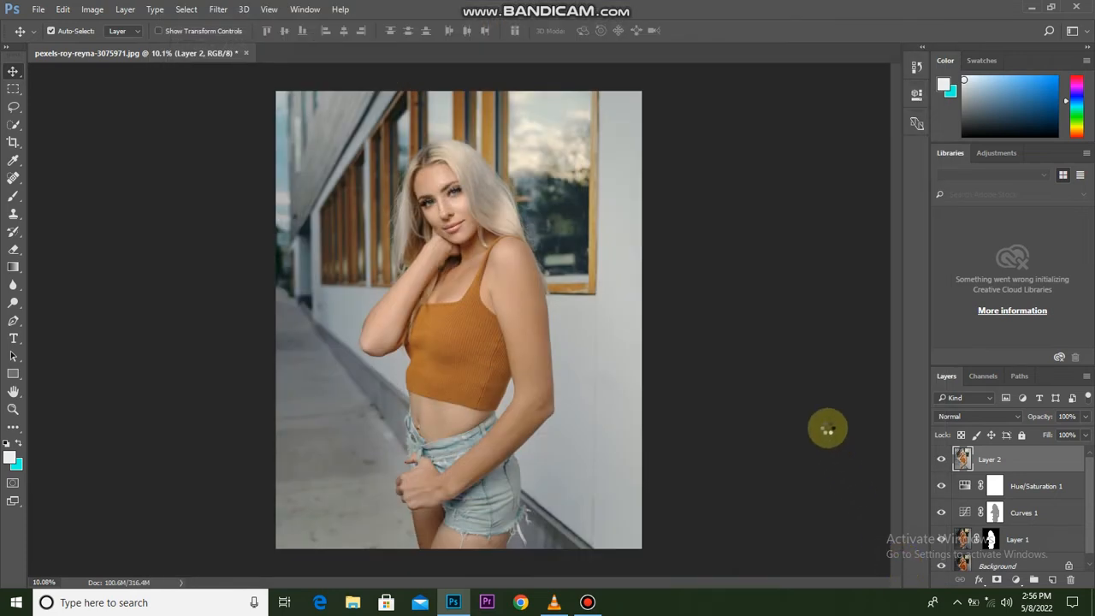
pyautogui.click(942, 461)
pyautogui.click(942, 460)
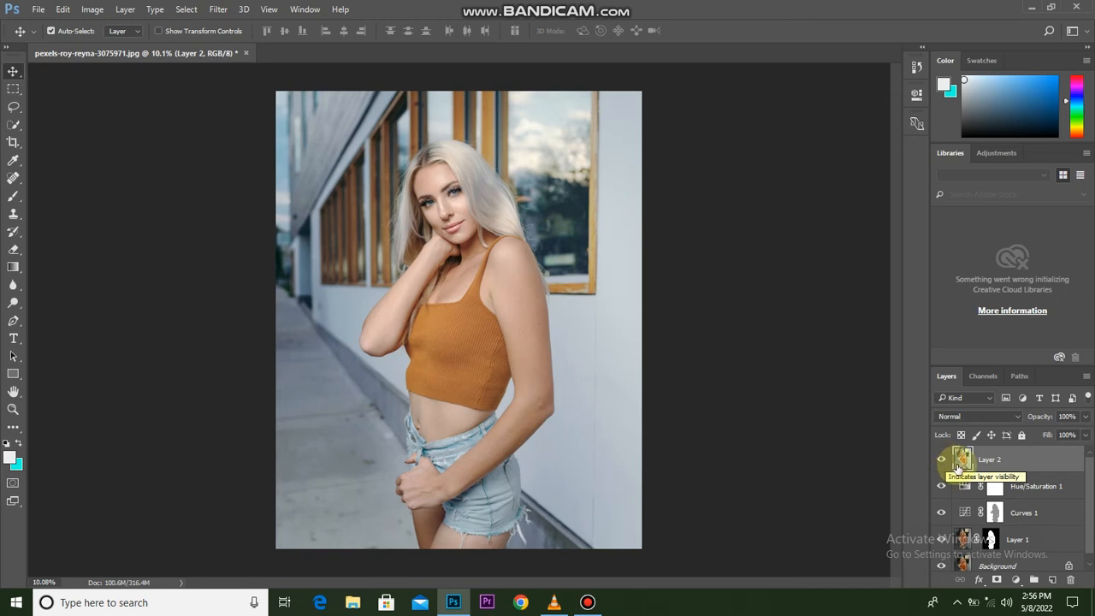
# Add a Curves adjustment layer above Layer 2, lifting the RGB curve's black point and slightly raising its midtones for a faded look.
pyautogui.click(1015, 579)
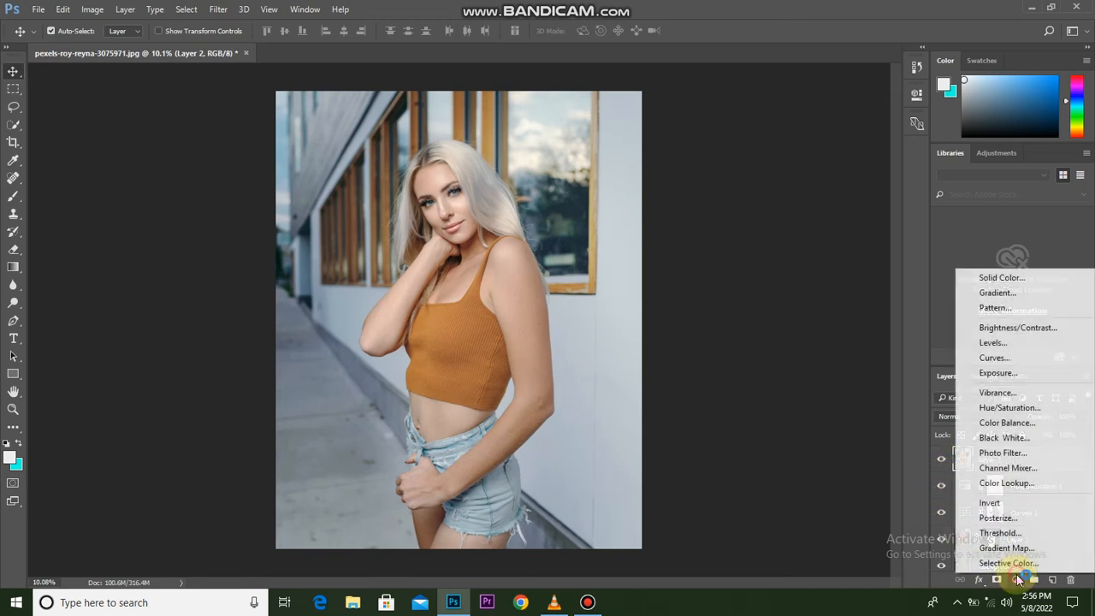
pyautogui.click(1021, 357)
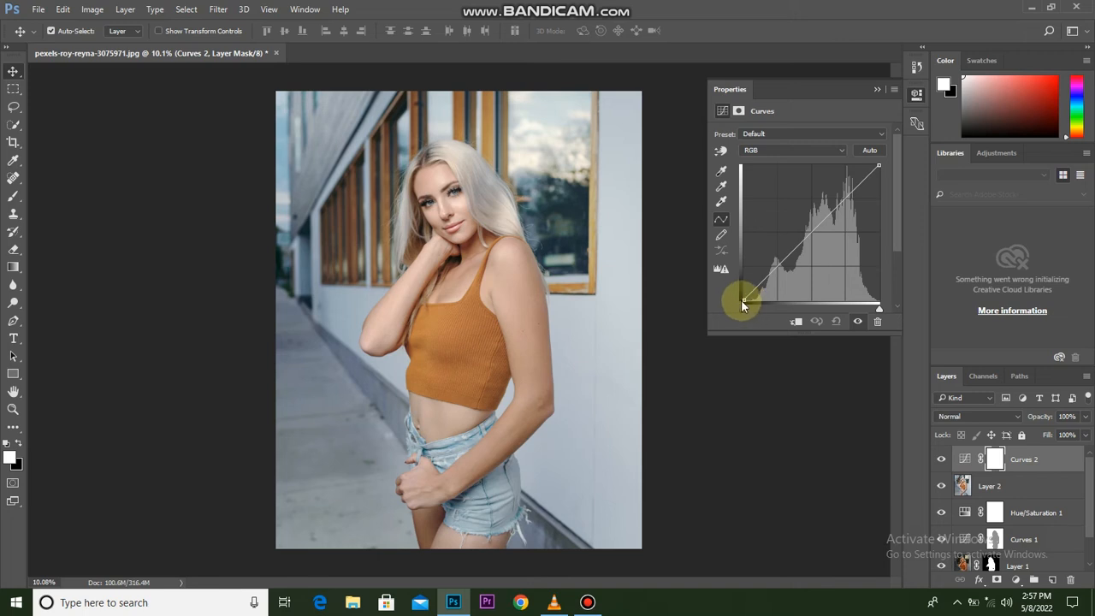
pyautogui.moveTo(742, 299); pyautogui.dragTo(744, 278)
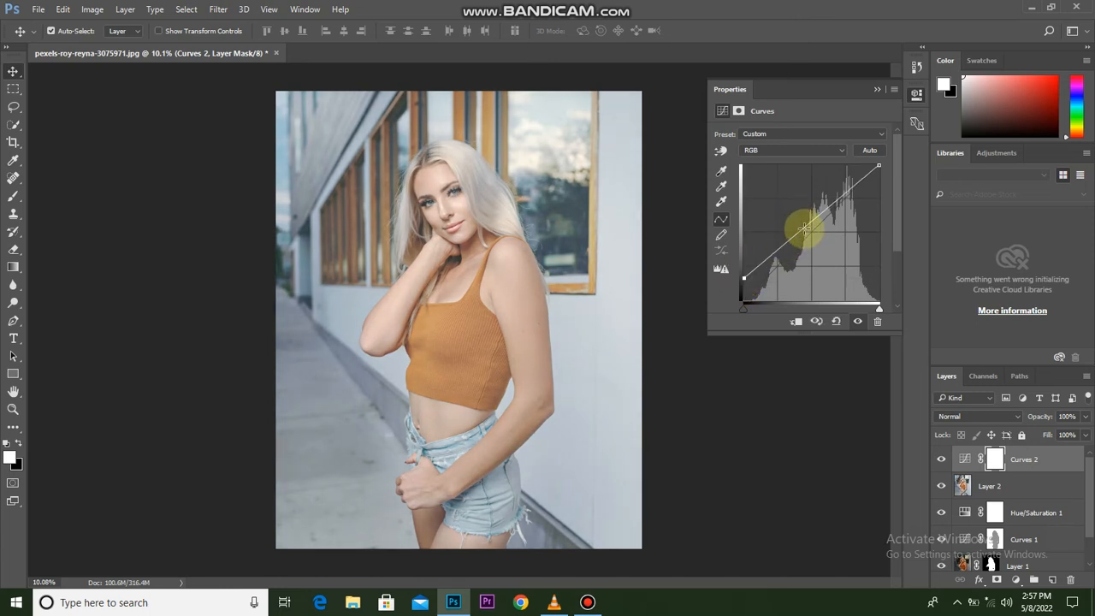
pyautogui.moveTo(804, 229); pyautogui.dragTo(803, 224)
pyautogui.click(876, 92)
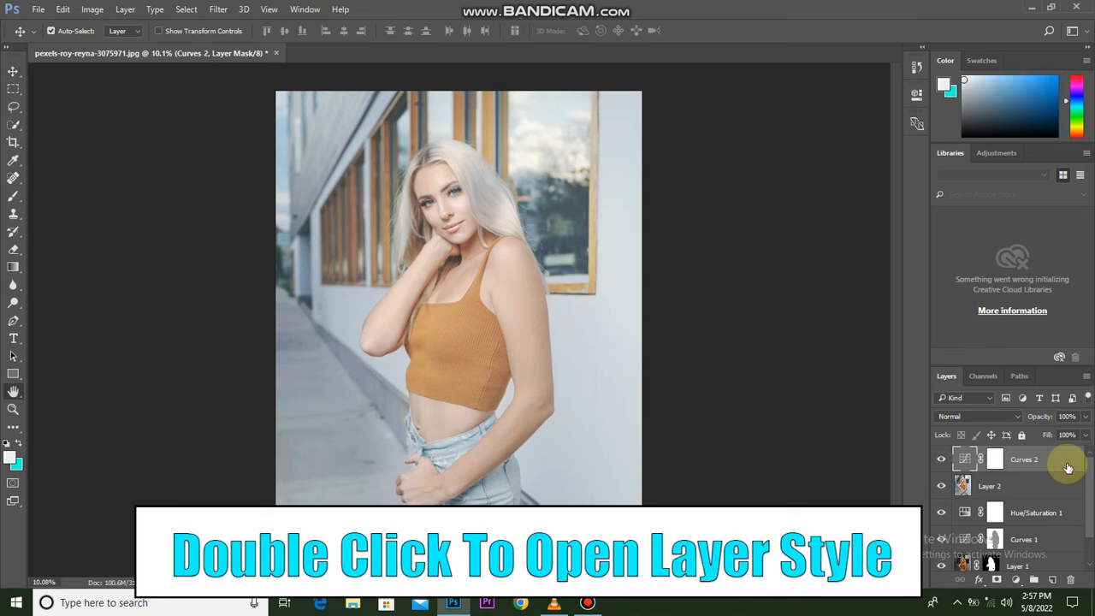
# Set the Curves 2 layer's Blend If for the Underlying Layer highlights to a 0 / 253 split, and compare before and after.
pyautogui.doubleClick(1068, 467)
pyautogui.moveTo(789, 198); pyautogui.dragTo(863, 91)
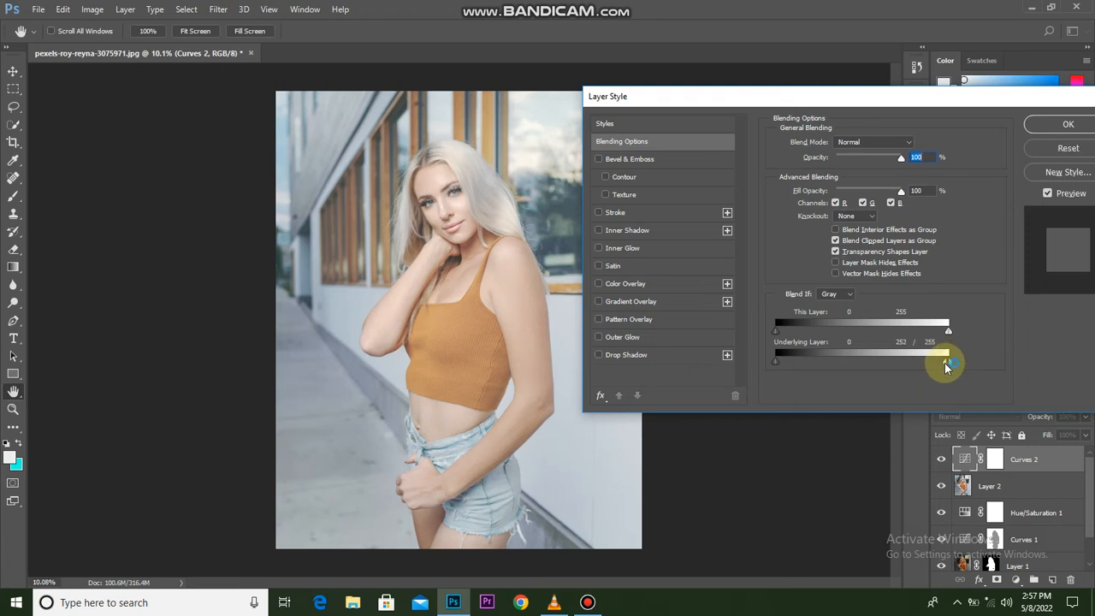
pyautogui.moveTo(936, 366); pyautogui.dragTo(894, 366)
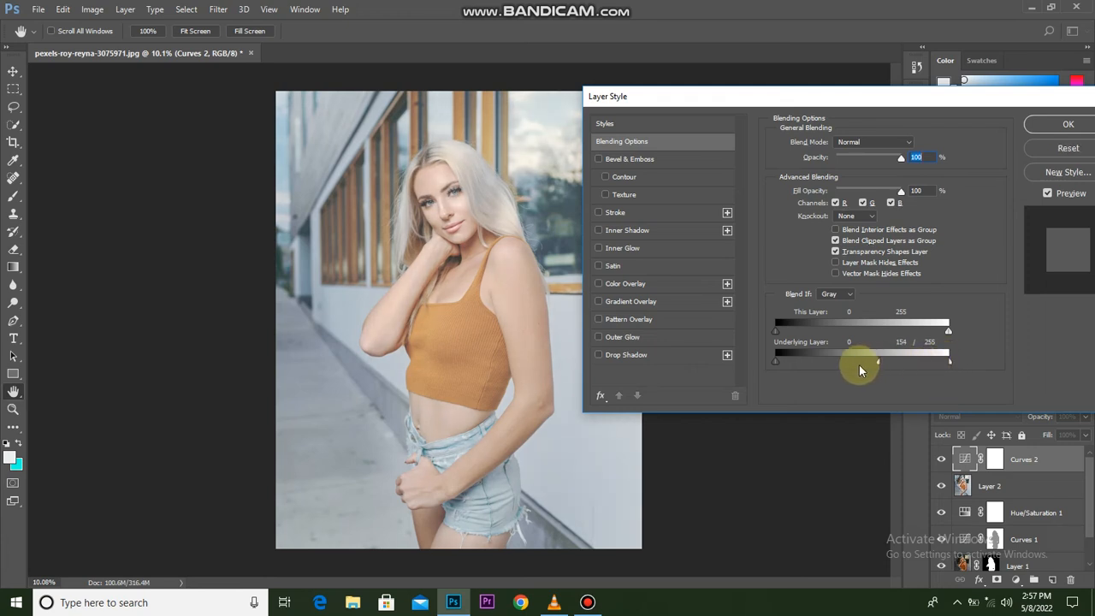
pyautogui.moveTo(768, 367); pyautogui.dragTo(769, 367)
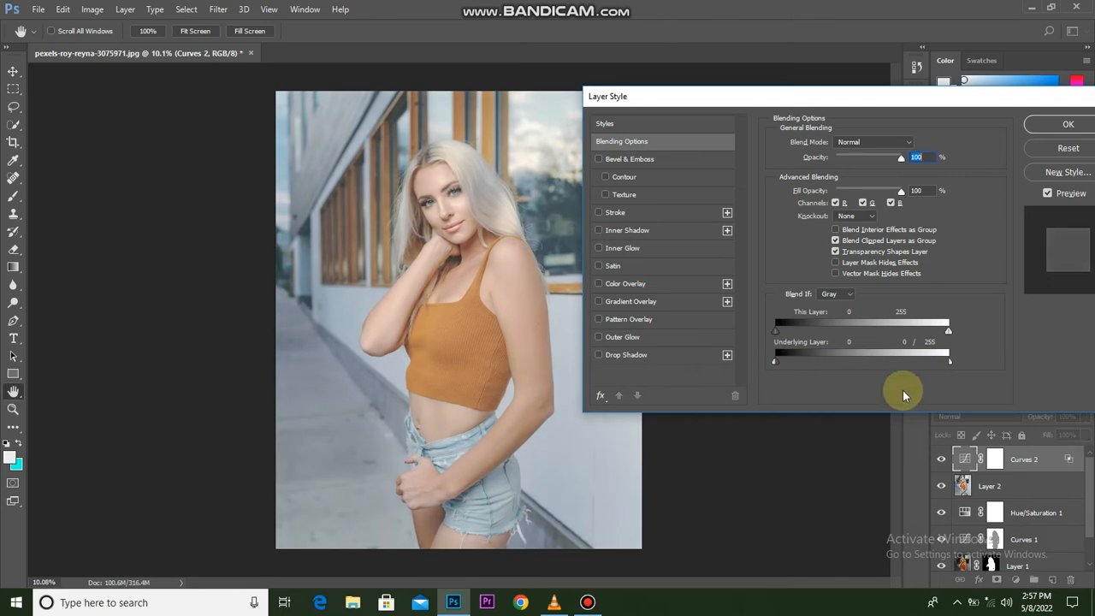
pyautogui.moveTo(949, 364); pyautogui.dragTo(902, 377)
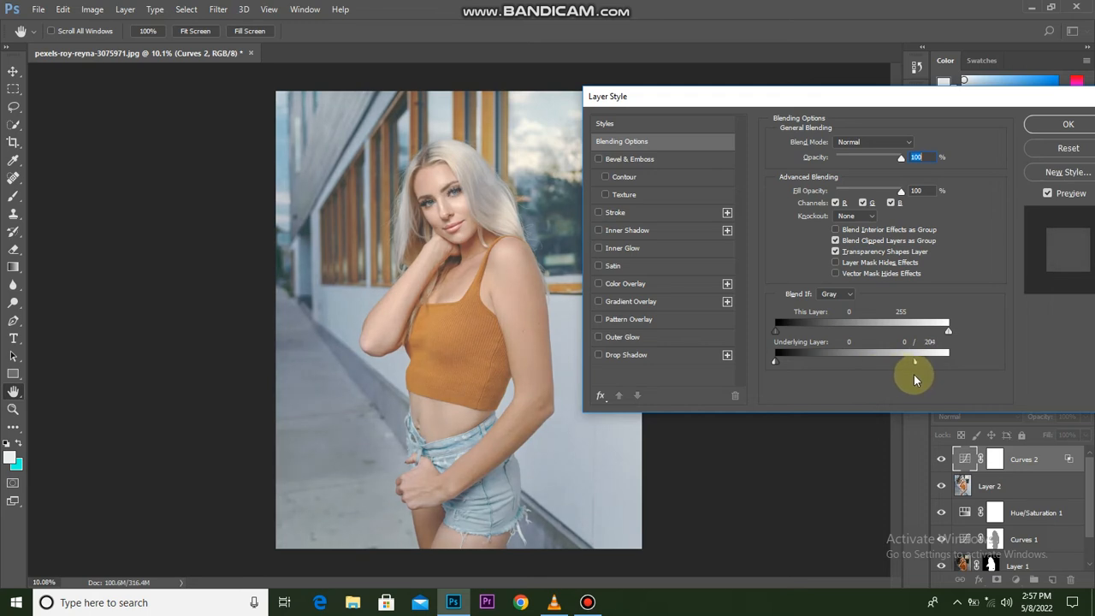
pyautogui.moveTo(922, 374); pyautogui.dragTo(942, 374)
pyautogui.click(1068, 124)
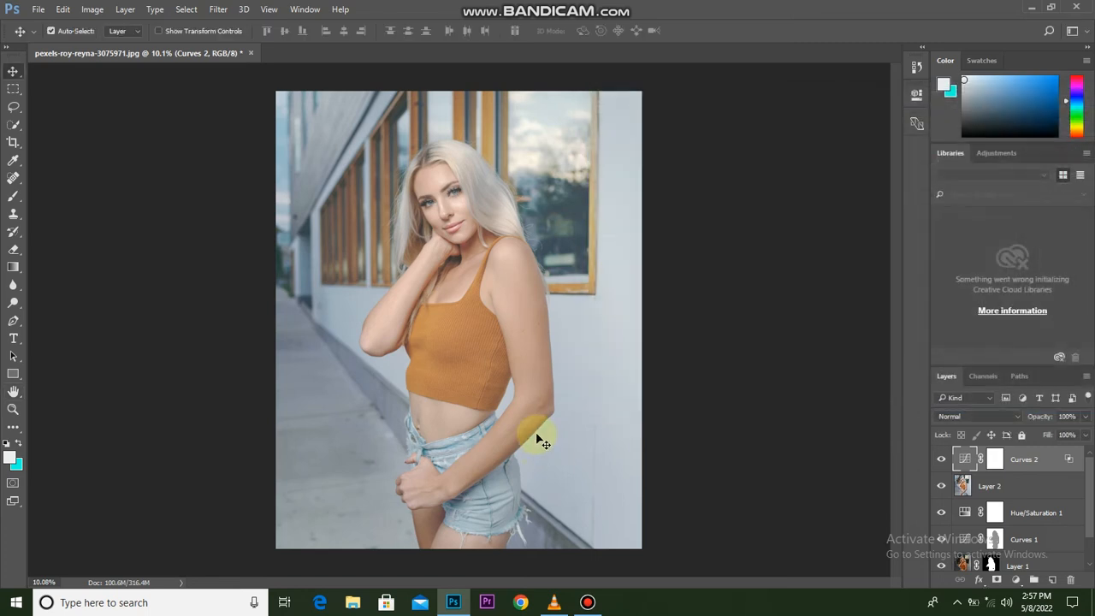
pyautogui.click(941, 462)
pyautogui.click(941, 462)
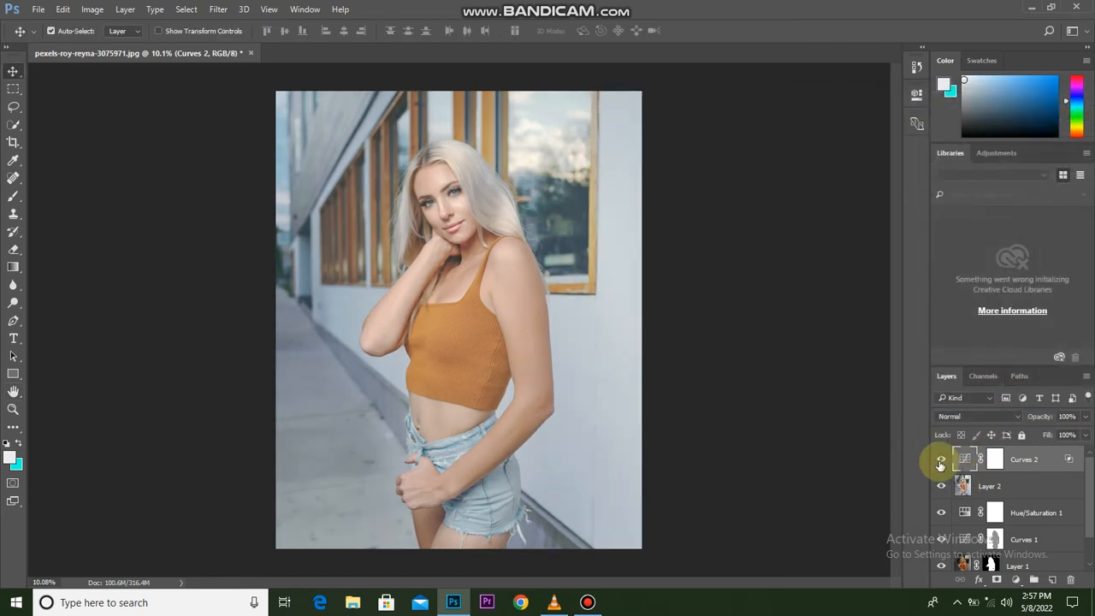
# Replace the Curves 2 layer mask with a copy of the Curves 1 mask and compare the photo with and without Curves 2.
pyautogui.click(993, 538)
pyautogui.moveTo(994, 539); pyautogui.dragTo(992, 463)
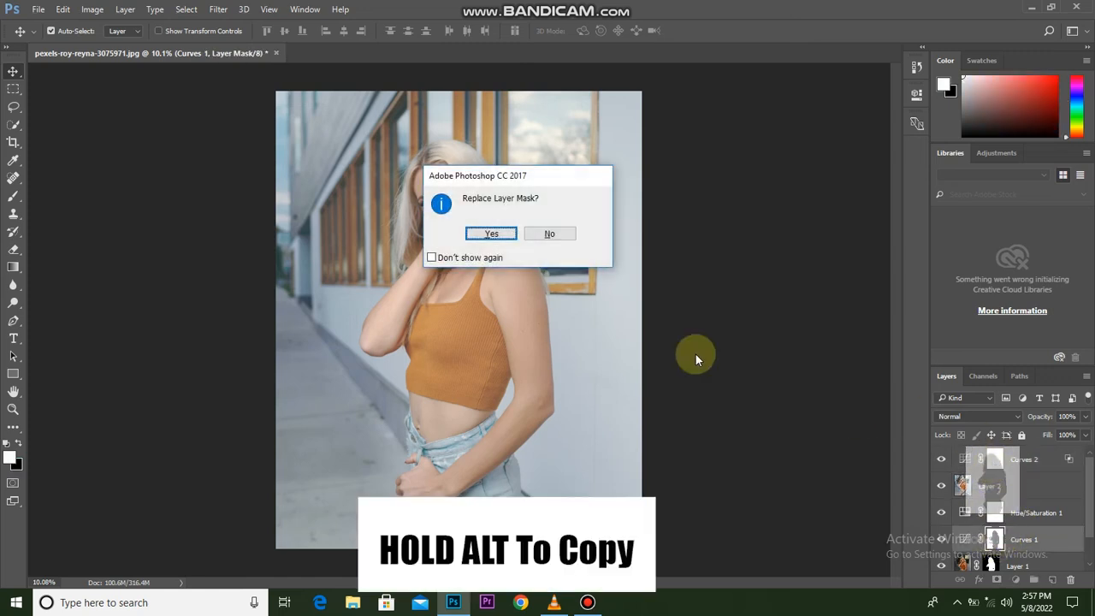
pyautogui.click(483, 236)
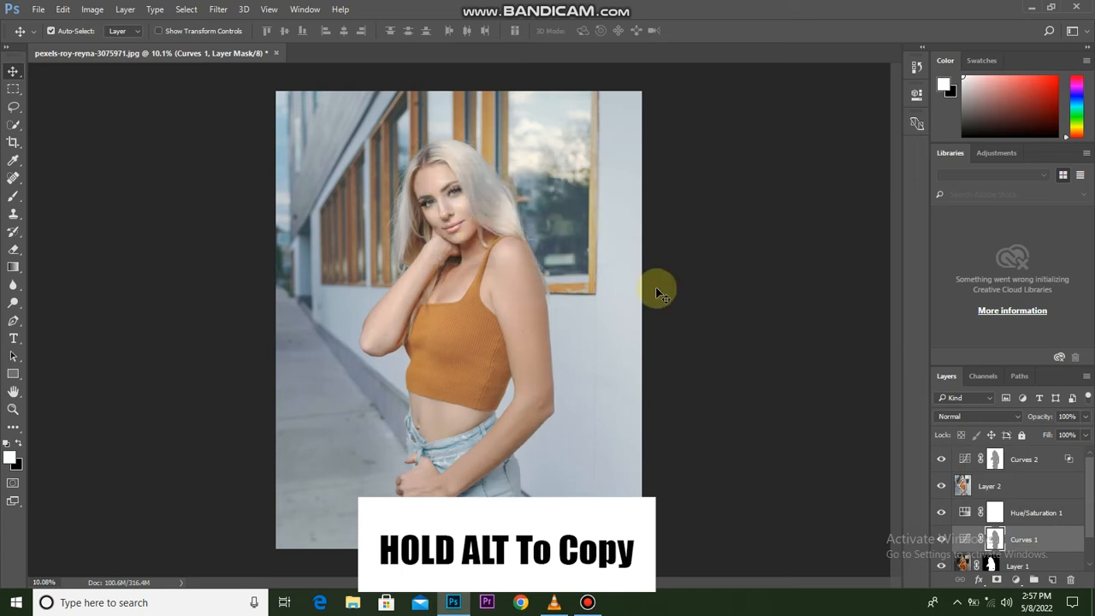
pyautogui.click(994, 464)
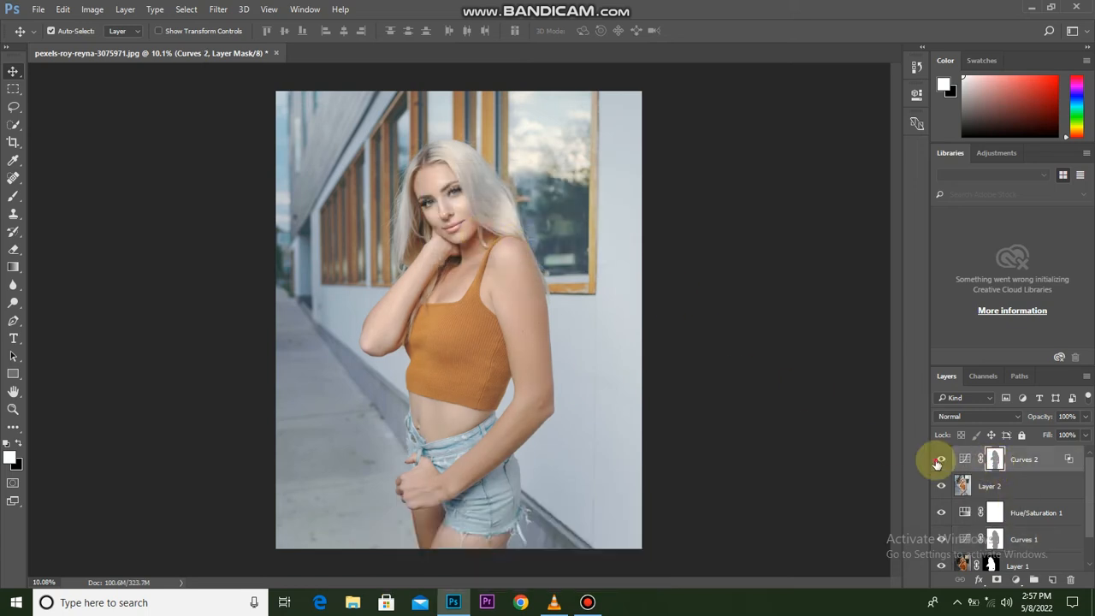
pyautogui.click(938, 461)
pyautogui.click(938, 461)
# Reduce the Curves 2 layer's opacity to 53% and compare before and after.
pyautogui.moveTo(1018, 435); pyautogui.dragTo(1015, 430)
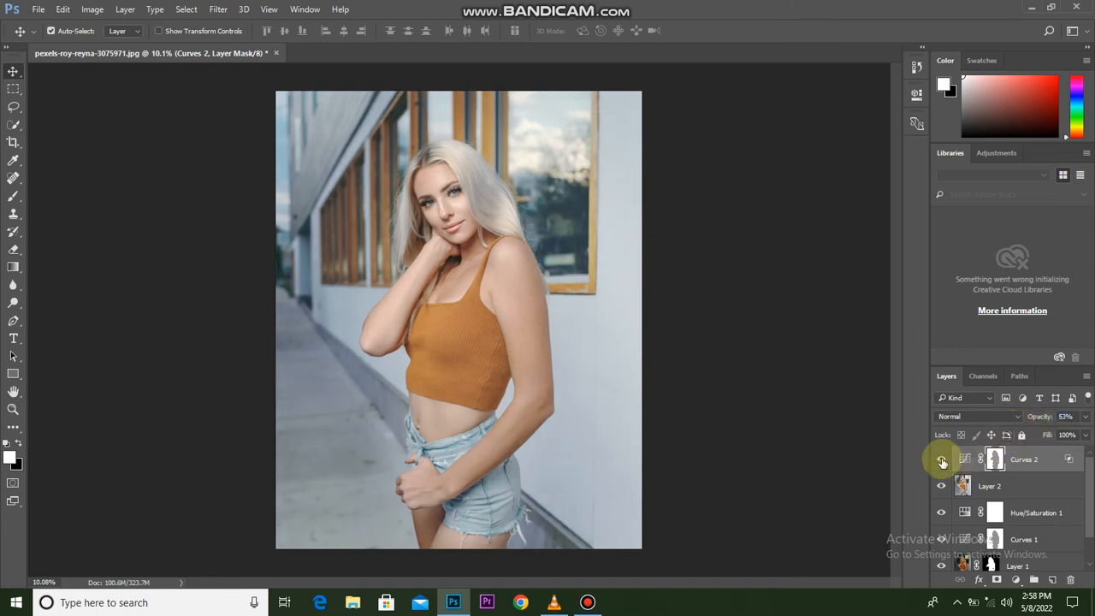
pyautogui.click(942, 462)
pyautogui.click(942, 462)
pyautogui.scroll(-1, 523, 357)
pyautogui.scroll(1, 520, 348)
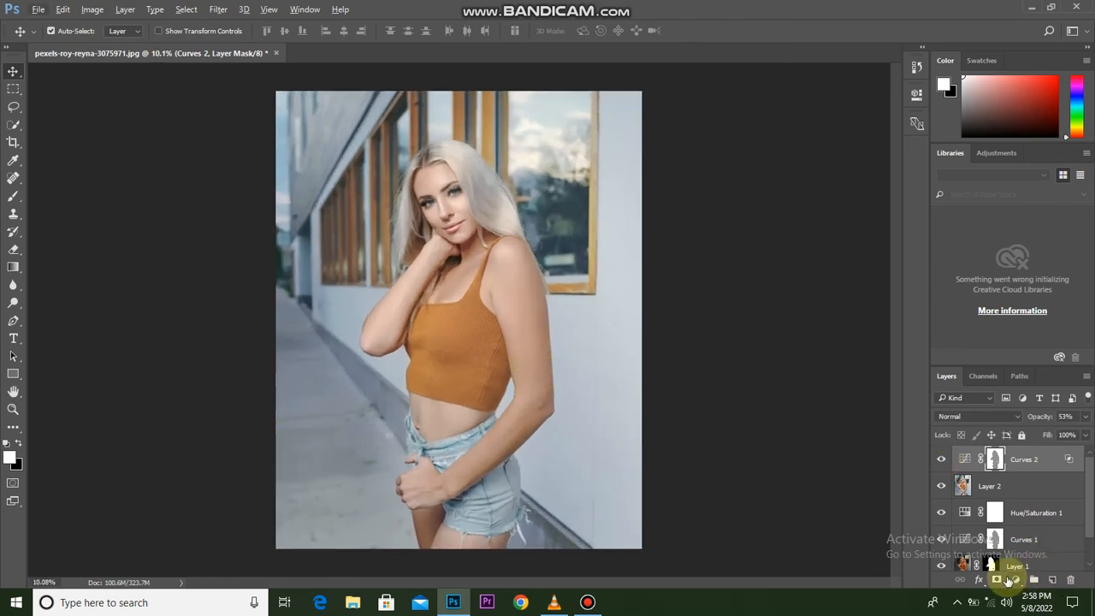
# Add a Levels adjustment layer above Curves 2 with input black 21 and input white 247, checking the clipping preview.
pyautogui.click(1015, 580)
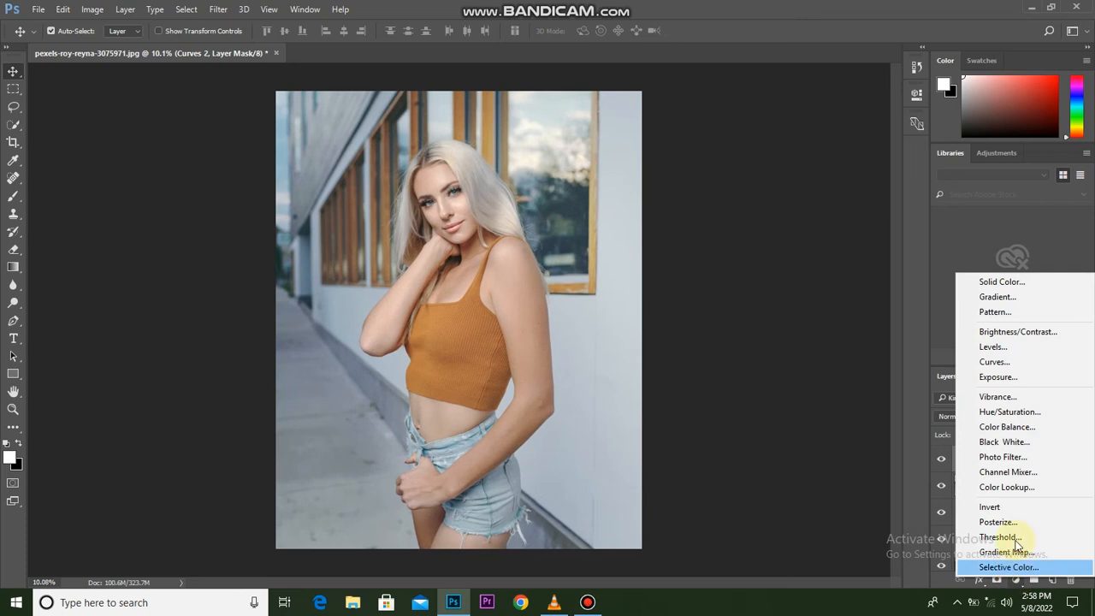
pyautogui.click(1008, 349)
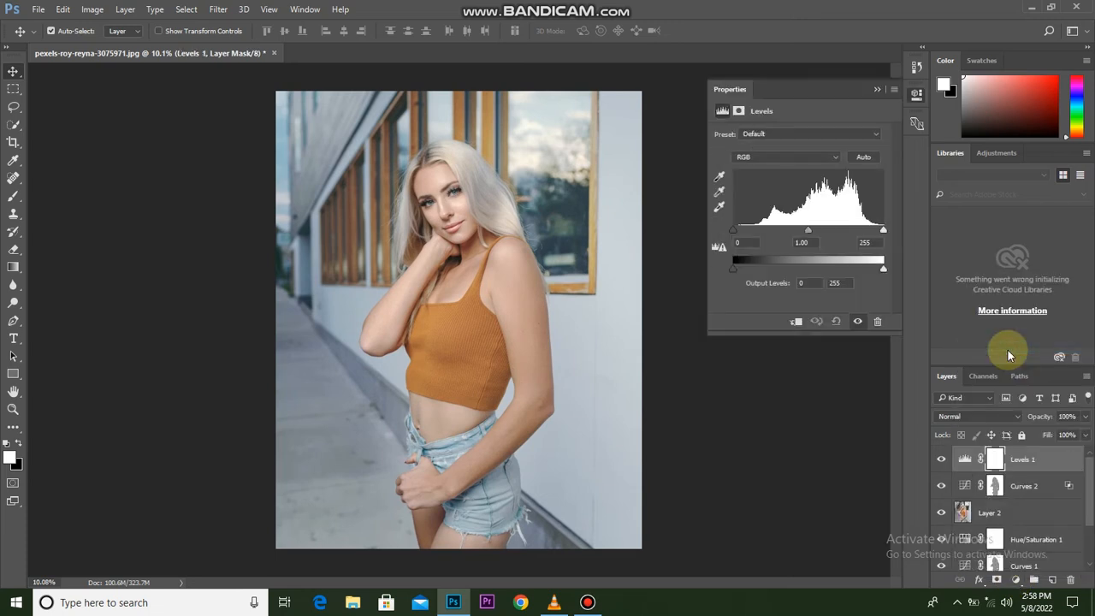
pyautogui.moveTo(741, 235); pyautogui.dragTo(745, 239)
pyautogui.moveTo(883, 238); pyautogui.dragTo(879, 239)
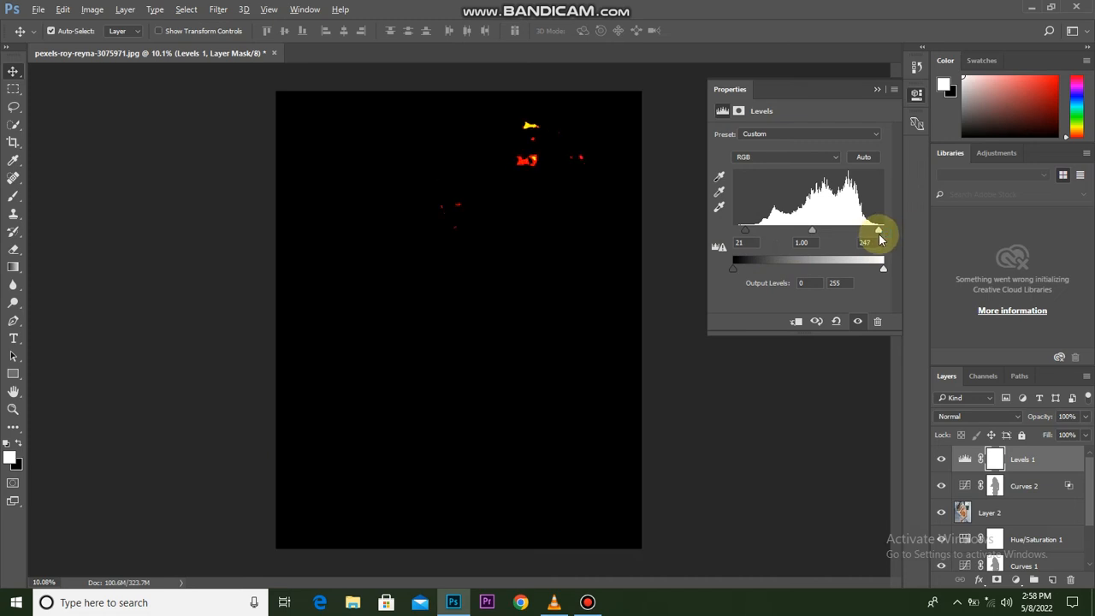
pyautogui.moveTo(880, 240); pyautogui.dragTo(880, 242)
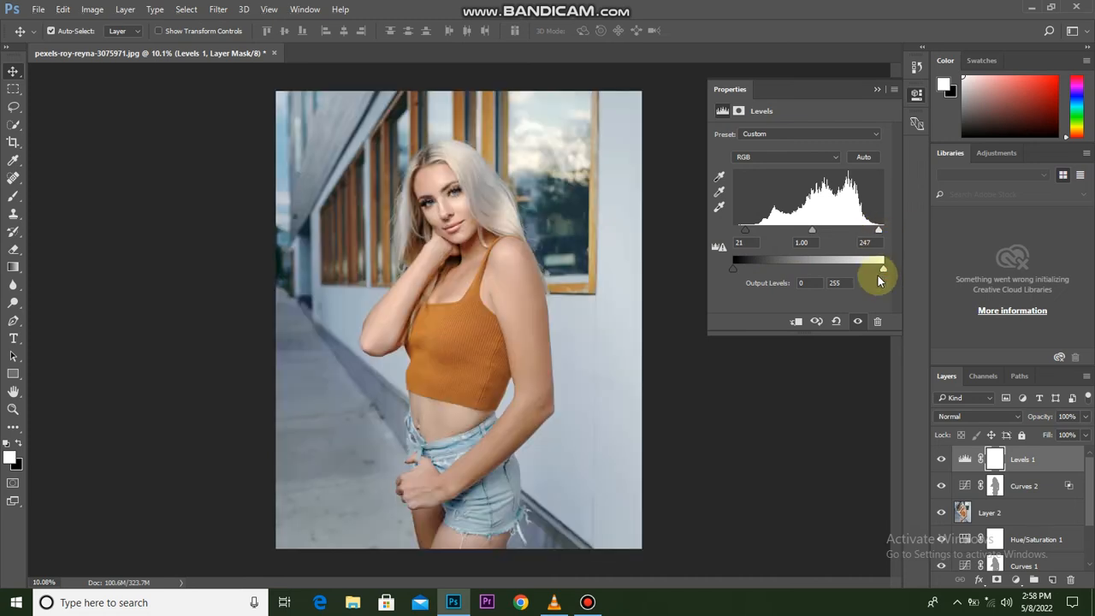
# Compare the photo with and without the Levels 1 adjustment layer.
pyautogui.click(939, 462)
pyautogui.click(939, 462)
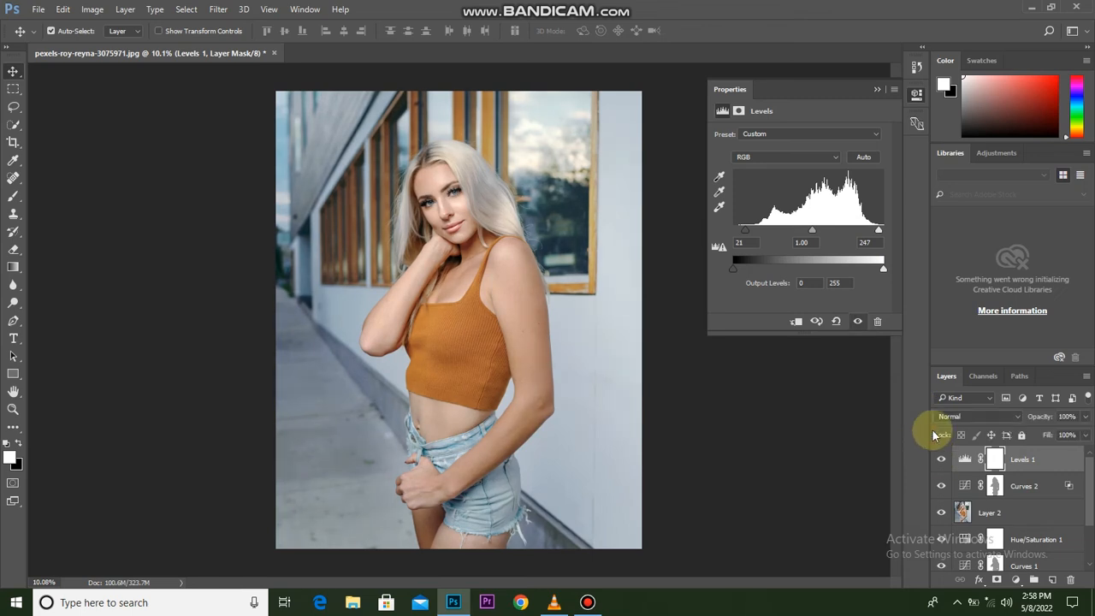
pyautogui.click(877, 89)
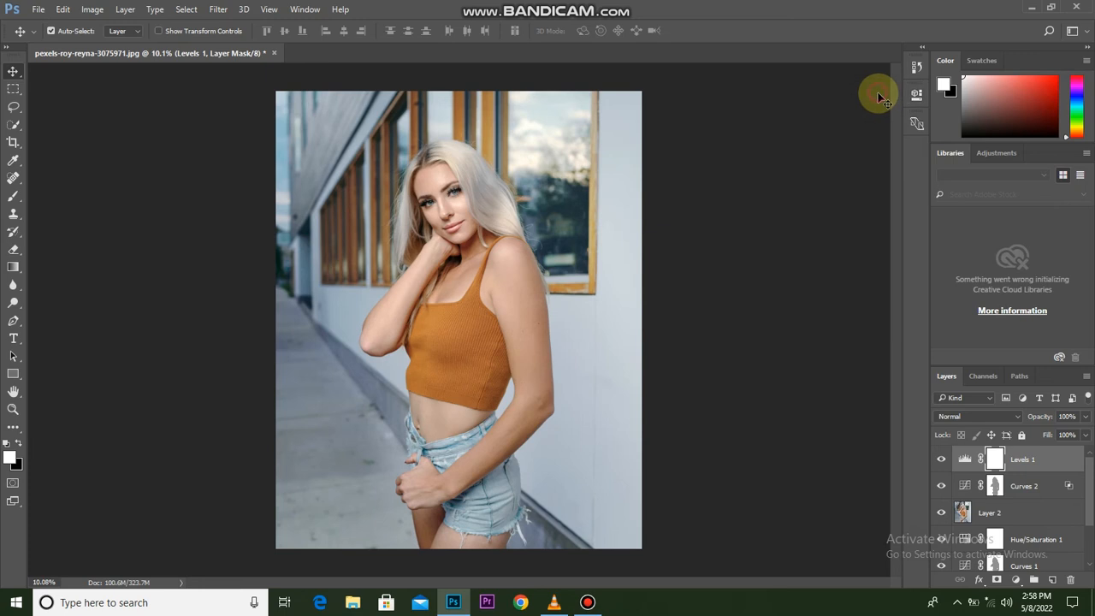
pyautogui.scroll(-2, 630, 520)
pyautogui.scroll(1, 630, 520)
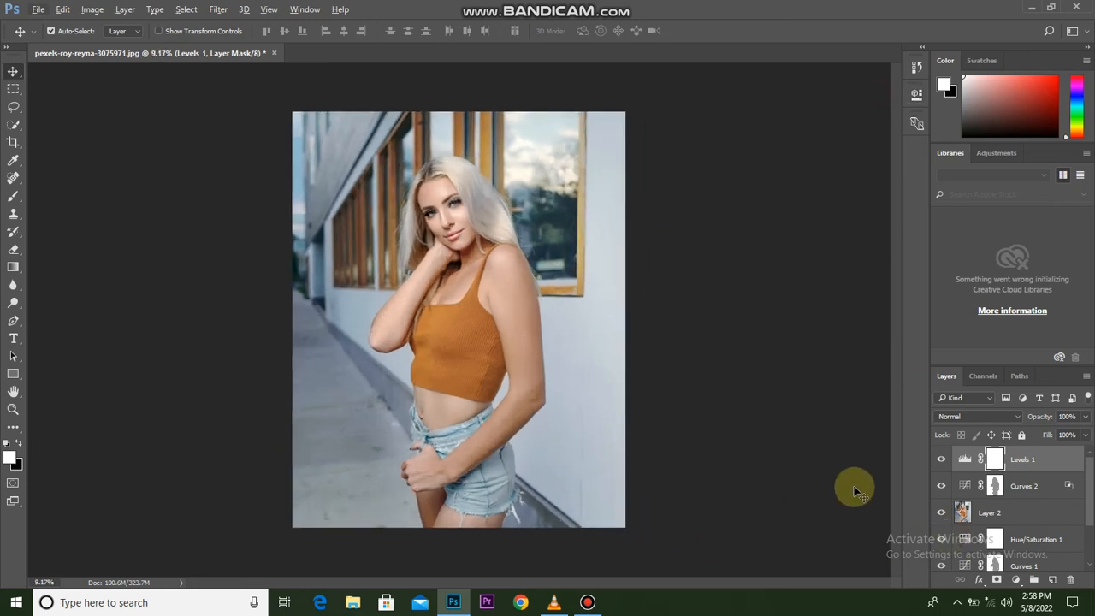
pyautogui.click(940, 459)
pyautogui.click(940, 459)
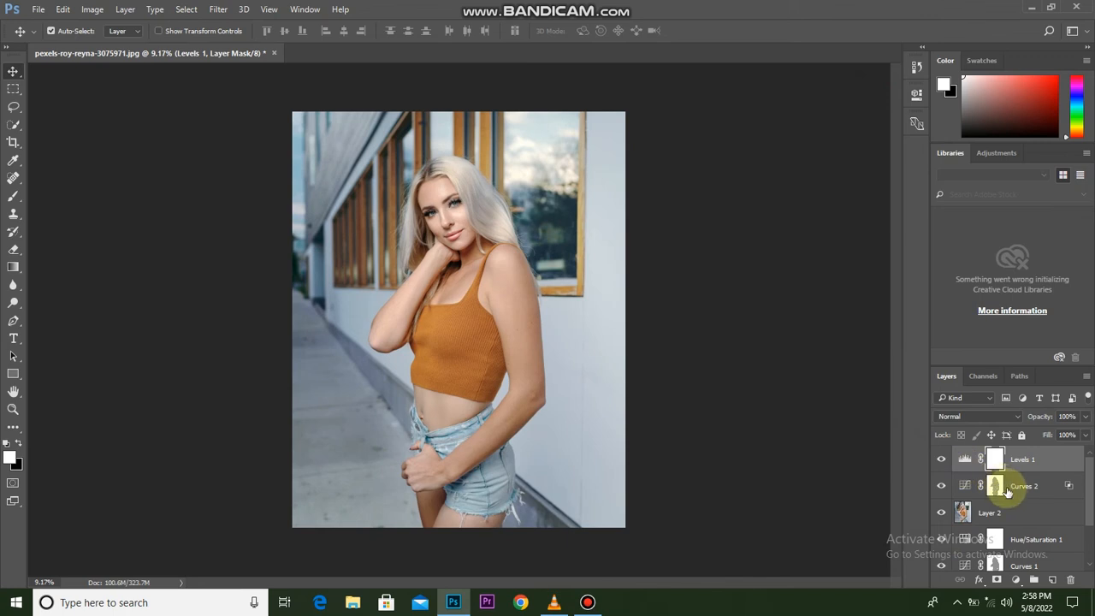
# Group all layers from Levels 1 down to Layer 1 and compare the grouped edit with the original photo.
pyautogui.scroll(-2, 1021, 508)
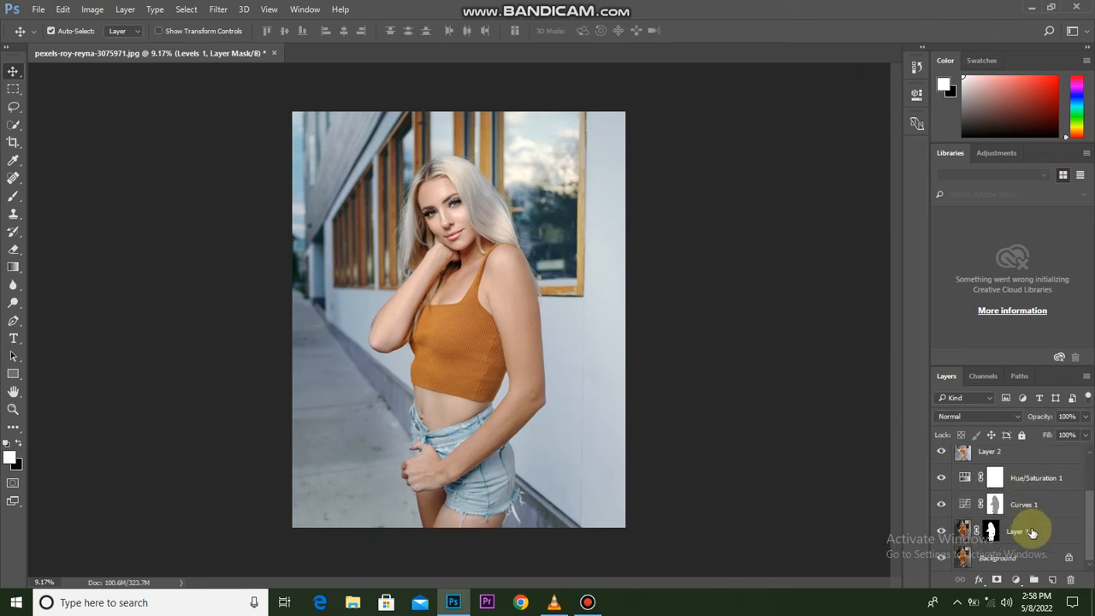
pyautogui.keyDown('shift'); pyautogui.click(1031, 530); pyautogui.keyUp('shift')
pyautogui.hotkey('ctrl', 'g')
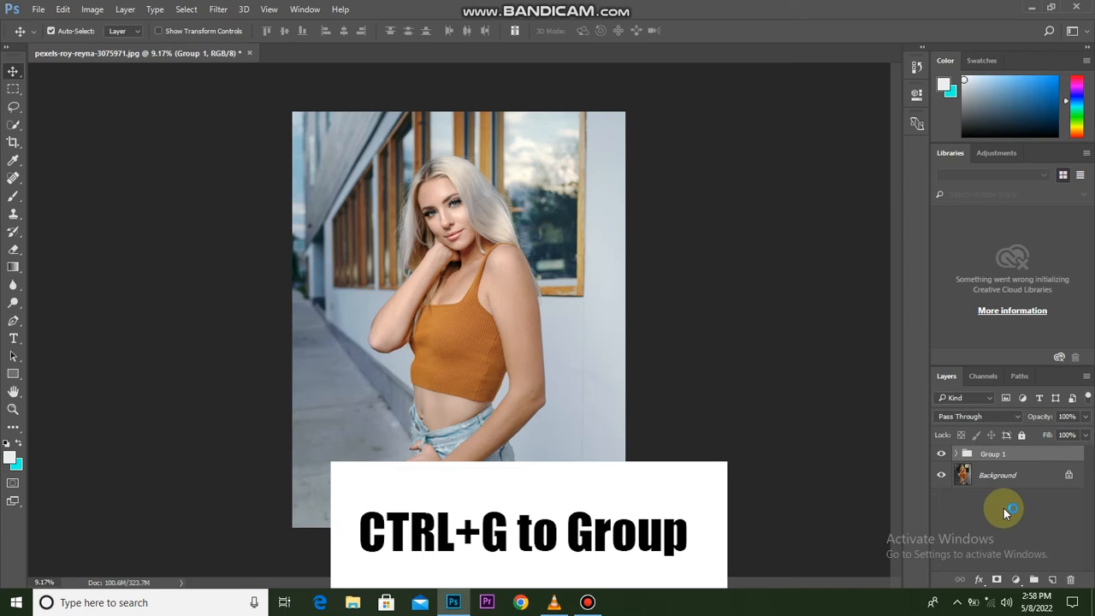
pyautogui.click(942, 455)
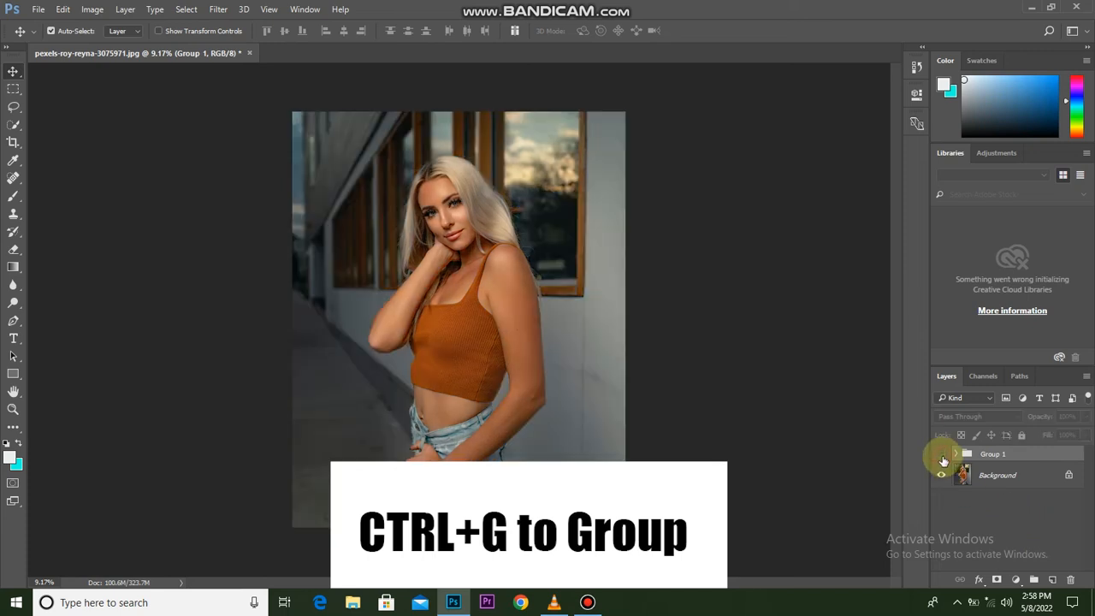
pyautogui.click(941, 455)
pyautogui.click(942, 455)
pyautogui.click(940, 455)
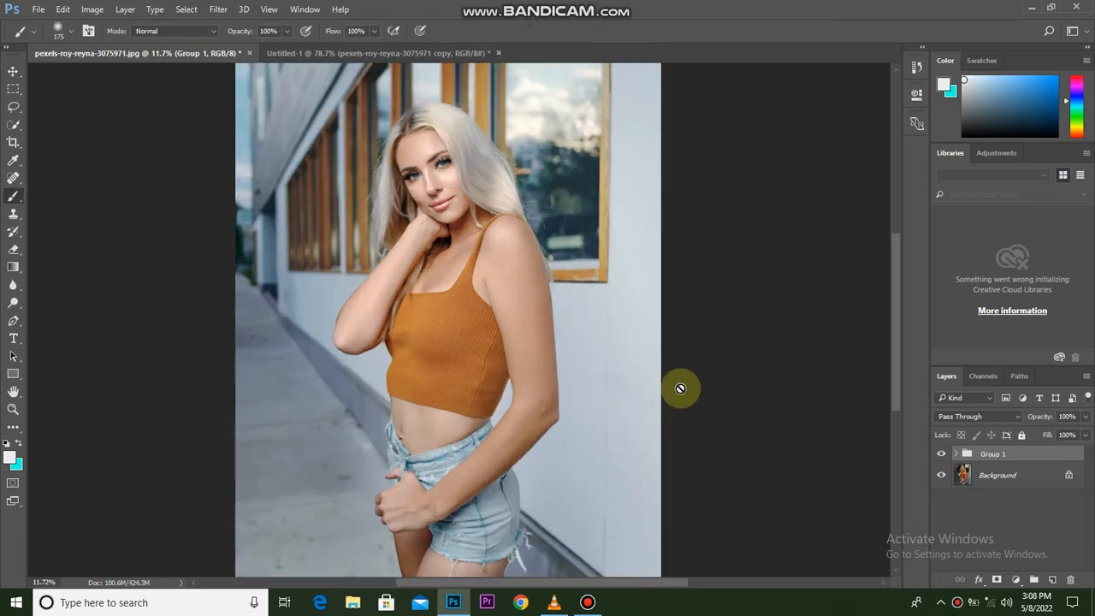
# Add a white layer mask to Group 1.
pyautogui.click(956, 454)
pyautogui.click(956, 454)
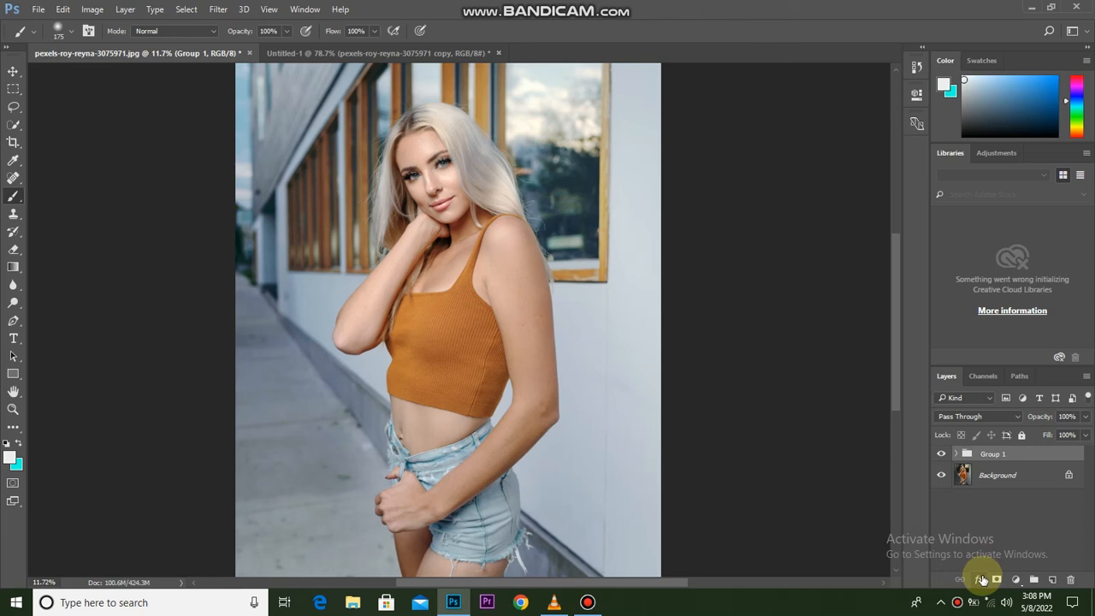
pyautogui.click(994, 580)
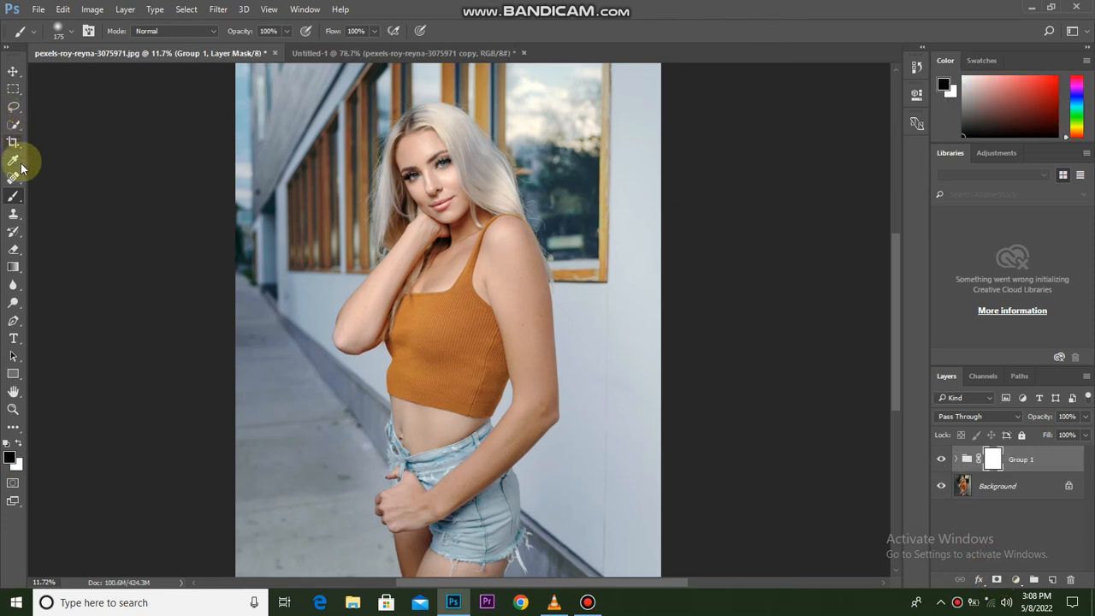
# Paint black with a small brush over the woman's lips on the Group 1 mask to restore their original color.
pyautogui.scroll(3, 434, 237)
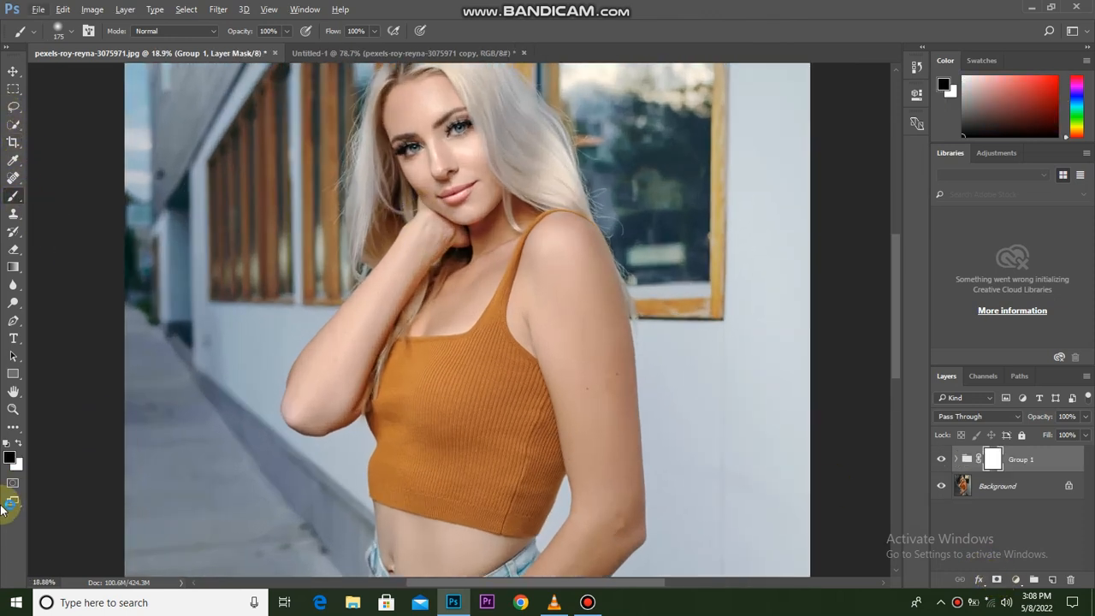
pyautogui.click(19, 443)
pyautogui.click(18, 443)
pyautogui.scroll(3, 459, 189)
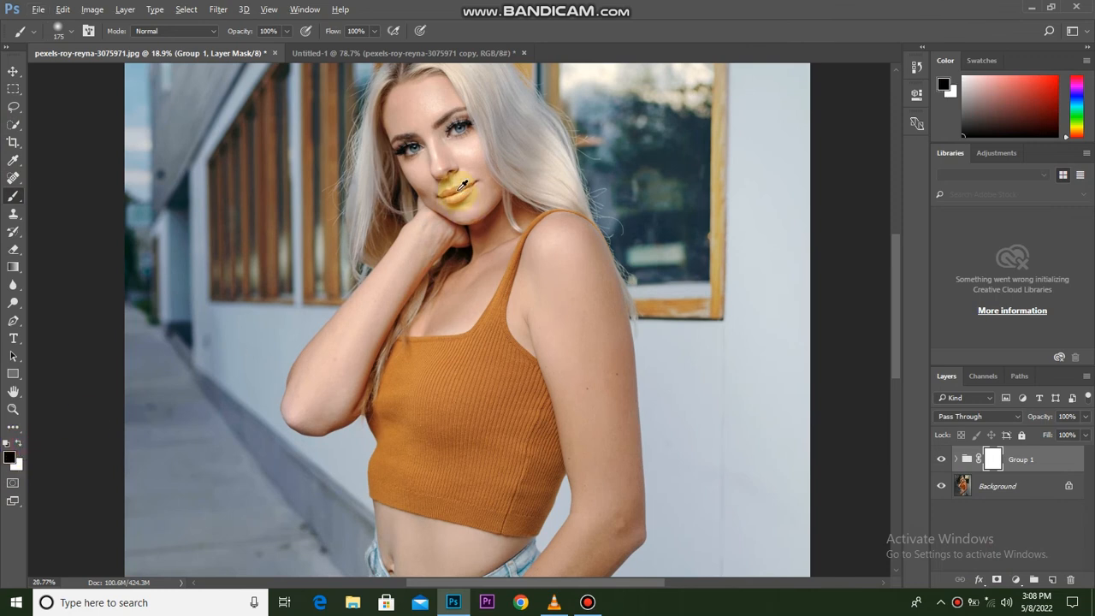
pyautogui.scroll(5, 463, 184)
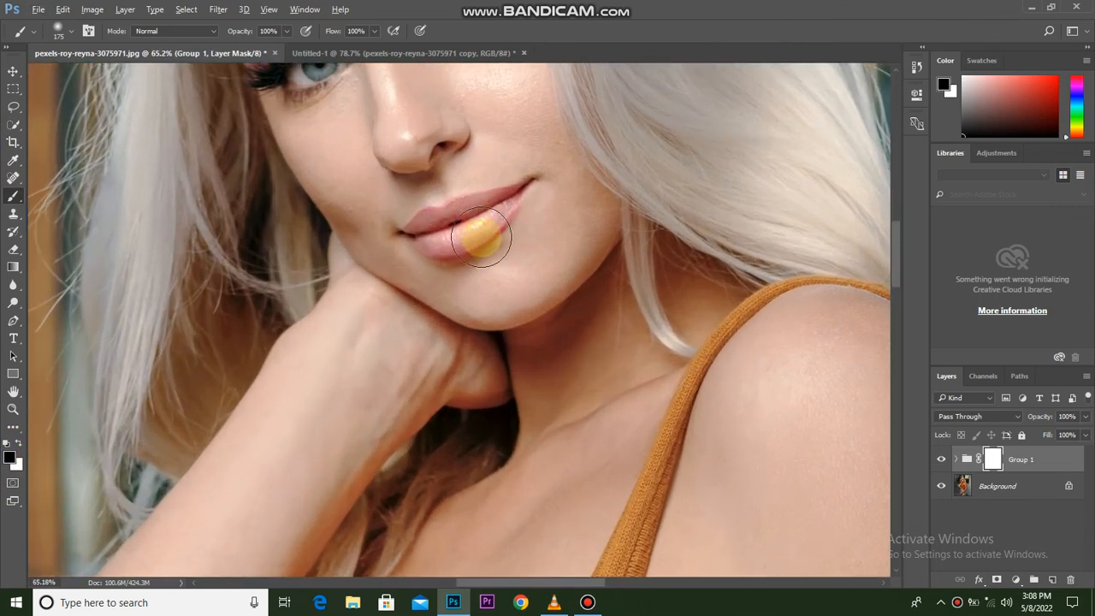
pyautogui.scroll(5, 481, 237)
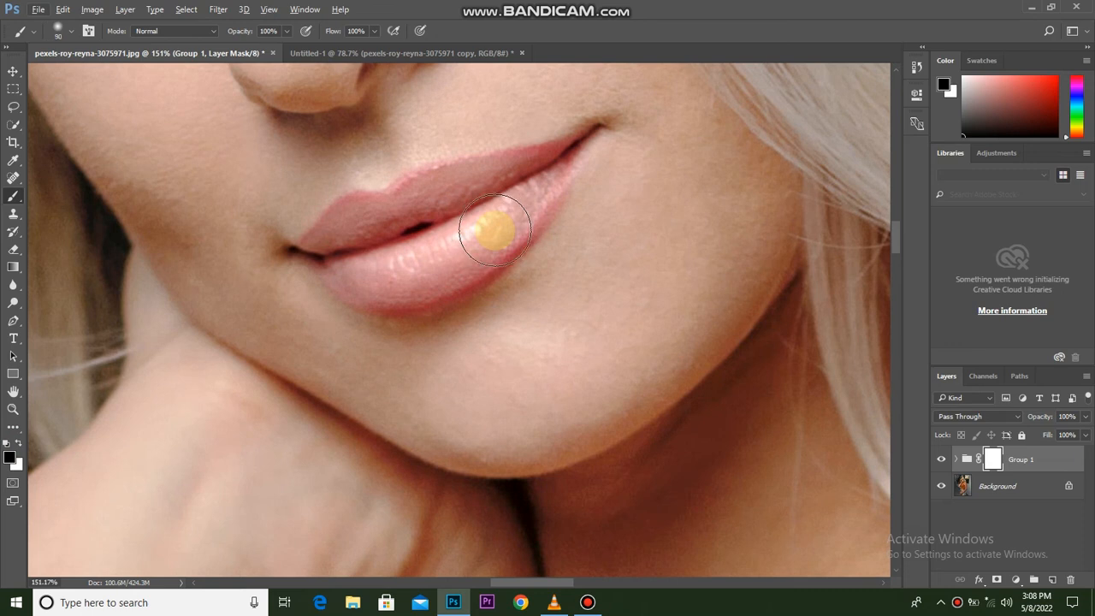
pyautogui.press('[')
pyautogui.press('[')
pyautogui.press('[')
pyautogui.press('[')
pyautogui.press('[')
# Paint black over the orange top on the Group 1 mask, using a smaller brush for its shoulder strap.
pyautogui.press('[')
pyautogui.moveTo(570, 147)
pyautogui.mouseDown()
pyautogui.moveTo(359, 203)
pyautogui.moveTo(329, 219)
pyautogui.moveTo(341, 270)
pyautogui.moveTo(329, 270)
pyautogui.moveTo(425, 293)
pyautogui.moveTo(530, 214)
pyautogui.moveTo(368, 232)
pyautogui.moveTo(432, 201)
pyautogui.moveTo(363, 261)
pyautogui.moveTo(535, 186)
pyautogui.mouseUp()
# Paint black with a larger brush over the woman's hair on the Group 1 mask to restore its original blonde color.
pyautogui.scroll(-15, 500, 248)
pyautogui.press(']')
pyautogui.press(']')
pyautogui.press(']')
pyautogui.press(']')
pyautogui.press(']')
pyautogui.press(']')
pyautogui.press(']')
pyautogui.press(']')
pyautogui.press(']')
pyautogui.press(']')
pyautogui.press(']')
pyautogui.press(']')
pyautogui.press(']')
pyautogui.press(']')
pyautogui.press(']')
pyautogui.moveTo(552, 240)
pyautogui.mouseDown()
pyautogui.moveTo(594, 264)
pyautogui.moveTo(519, 172)
pyautogui.moveTo(567, 318)
pyautogui.moveTo(601, 271)
pyautogui.mouseUp()
pyautogui.moveTo(400, 272)
pyautogui.mouseDown()
pyautogui.moveTo(396, 315)
pyautogui.moveTo(414, 365)
pyautogui.moveTo(436, 340)
pyautogui.moveTo(400, 374)
pyautogui.moveTo(591, 311)
pyautogui.moveTo(559, 301)
pyautogui.moveTo(565, 341)
pyautogui.mouseUp()
pyautogui.scroll(-3, 564, 341)
pyautogui.press(']')
pyautogui.press(']')
pyautogui.moveTo(489, 371)
pyautogui.mouseDown()
pyautogui.moveTo(519, 327)
pyautogui.moveTo(507, 345)
pyautogui.moveTo(454, 344)
pyautogui.moveTo(445, 429)
pyautogui.moveTo(531, 460)
pyautogui.moveTo(557, 399)
pyautogui.moveTo(501, 434)
pyautogui.moveTo(546, 429)
pyautogui.moveTo(523, 342)
pyautogui.mouseUp()
pyautogui.scroll(8, 523, 342)
pyautogui.press('[')
pyautogui.press('[')
pyautogui.press('[')
pyautogui.press('[')
pyautogui.press('[')
pyautogui.press('[')
pyautogui.press('[')
pyautogui.press('[')
pyautogui.press('[')
pyautogui.scroll(3, 542, 178)
pyautogui.press('[')
pyautogui.press('[')
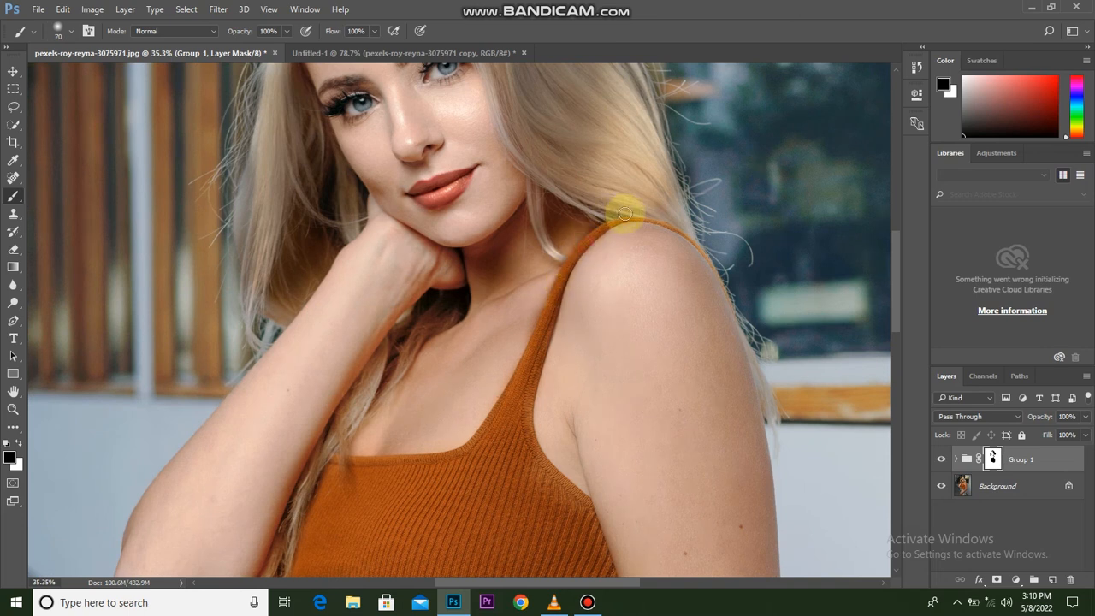
# Paint black over the denim shorts on the Group 1 mask, using a smaller brush for the front waistband edge.
pyautogui.scroll(-3, 513, 343)
pyautogui.scroll(2, 487, 360)
pyautogui.press(']')
pyautogui.press(']')
pyautogui.press(']')
pyautogui.press(']')
pyautogui.press(']')
pyautogui.press(']')
pyautogui.press(']')
pyautogui.moveTo(476, 502)
pyautogui.mouseDown()
pyautogui.moveTo(499, 472)
pyautogui.moveTo(403, 537)
pyautogui.moveTo(582, 393)
pyautogui.moveTo(597, 494)
pyautogui.moveTo(538, 521)
pyautogui.mouseUp()
pyautogui.moveTo(584, 482); pyautogui.dragTo(633, 316)
pyautogui.moveTo(644, 393)
pyautogui.mouseDown()
pyautogui.moveTo(520, 439)
pyautogui.moveTo(443, 382)
pyautogui.moveTo(506, 397)
pyautogui.moveTo(461, 68)
pyautogui.moveTo(428, 168)
pyautogui.moveTo(430, 206)
pyautogui.moveTo(450, 217)
pyautogui.moveTo(429, 229)
pyautogui.moveTo(525, 142)
pyautogui.mouseUp()
pyautogui.press('[')
pyautogui.press('[')
pyautogui.press('[')
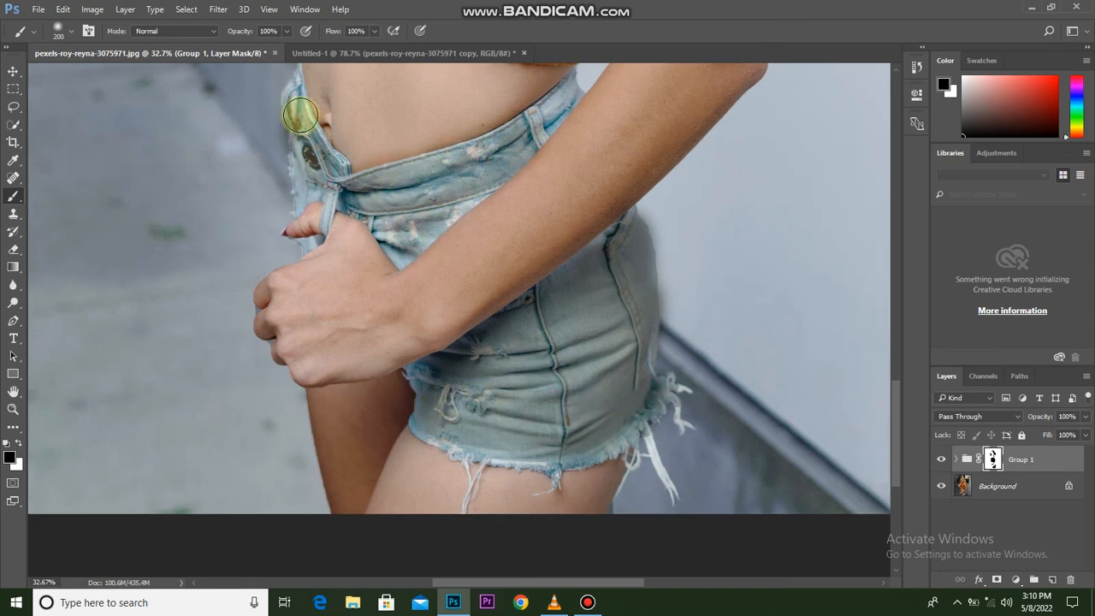
pyautogui.moveTo(312, 197)
pyautogui.mouseDown()
pyautogui.moveTo(298, 153)
pyautogui.moveTo(333, 199)
pyautogui.moveTo(325, 132)
pyautogui.moveTo(305, 124)
pyautogui.mouseUp()
# View the whole photo and compare it with and without the masked Group 1.
pyautogui.scroll(-10, 599, 339)
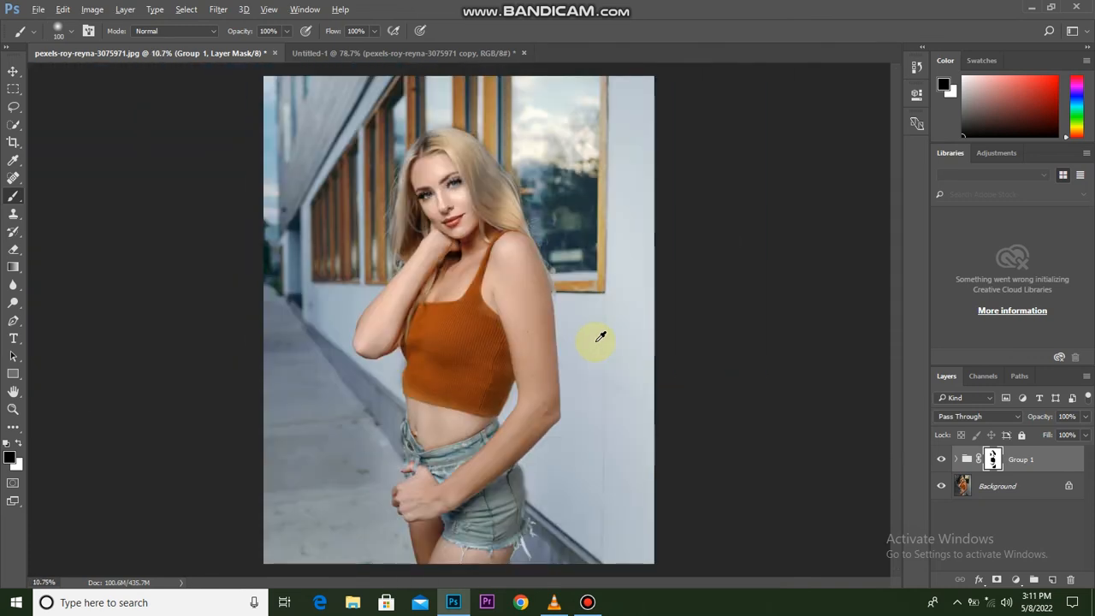
pyautogui.scroll(1, 598, 342)
pyautogui.click(943, 460)
pyautogui.click(942, 459)
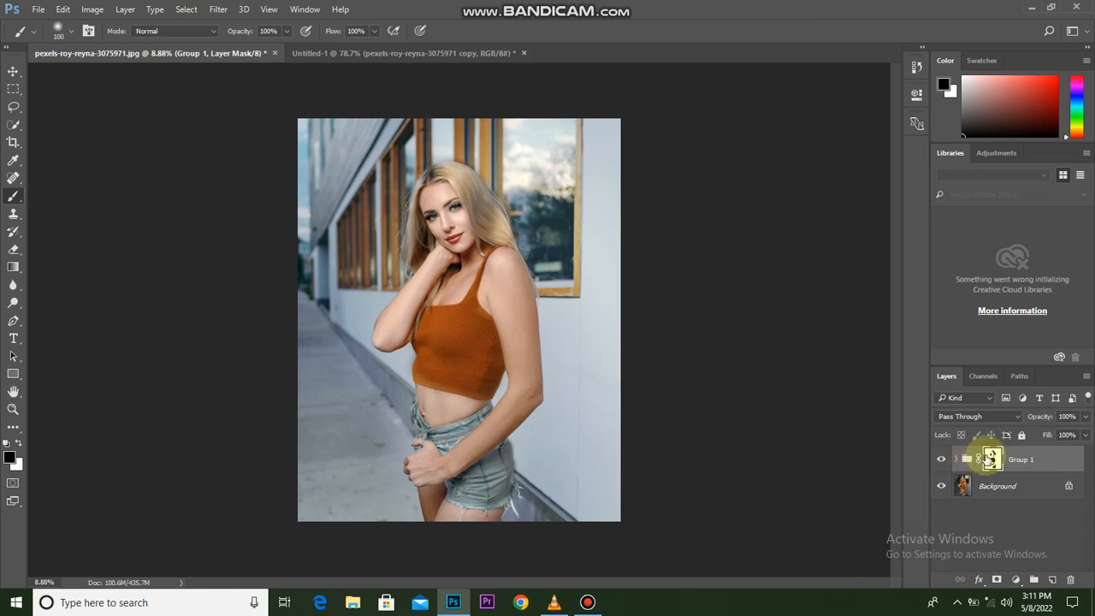
# Lower the Group 1 layer mask's density to 55% and check the result by toggling the group's visibility.
pyautogui.click(304, 9)
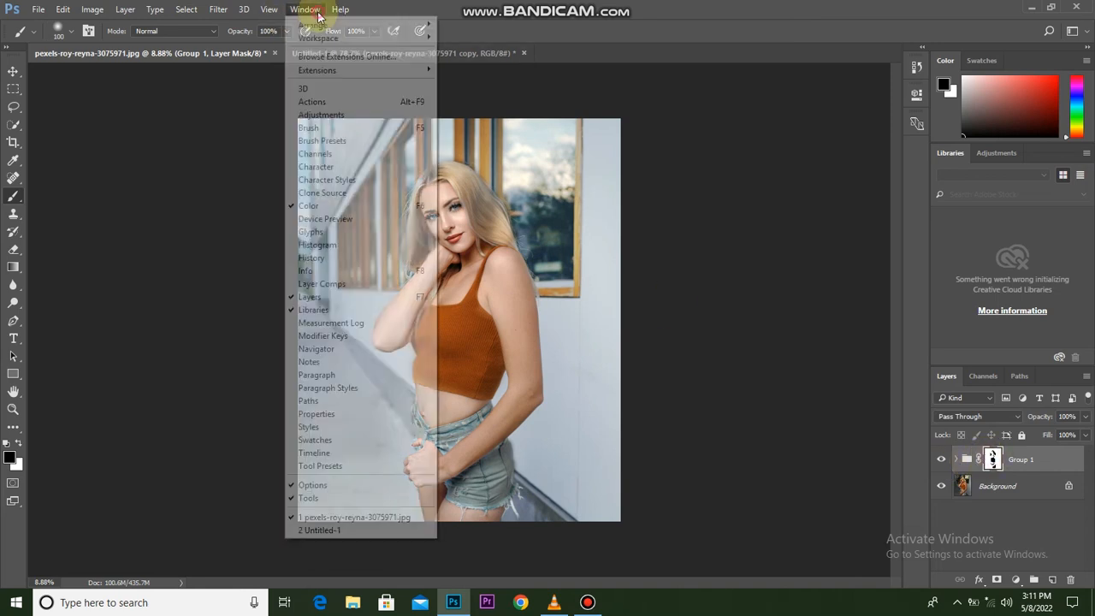
pyautogui.click(316, 414)
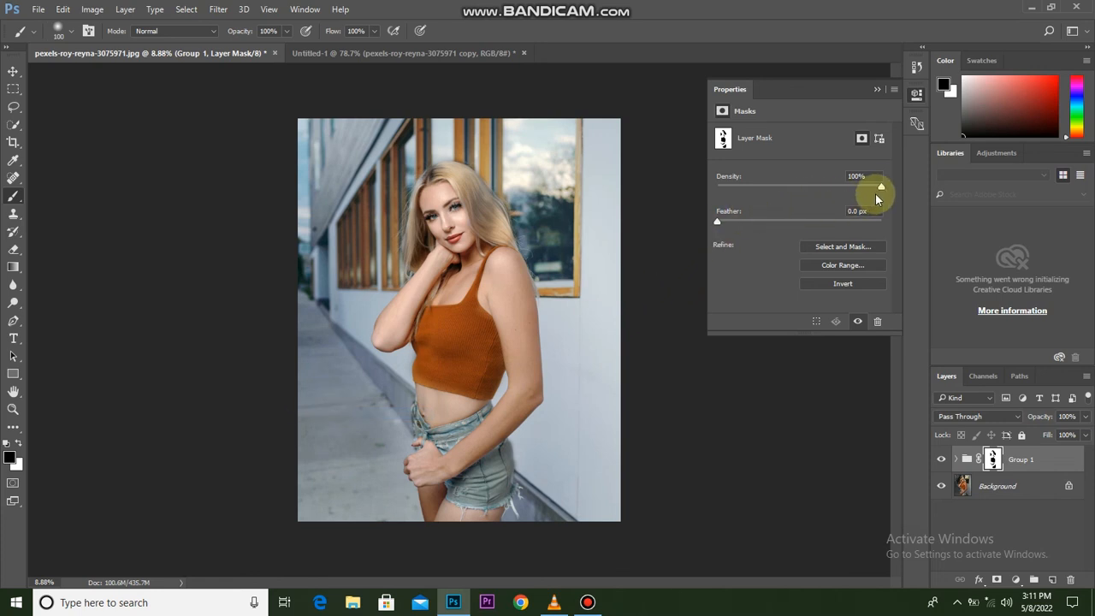
pyautogui.moveTo(839, 189); pyautogui.dragTo(807, 189)
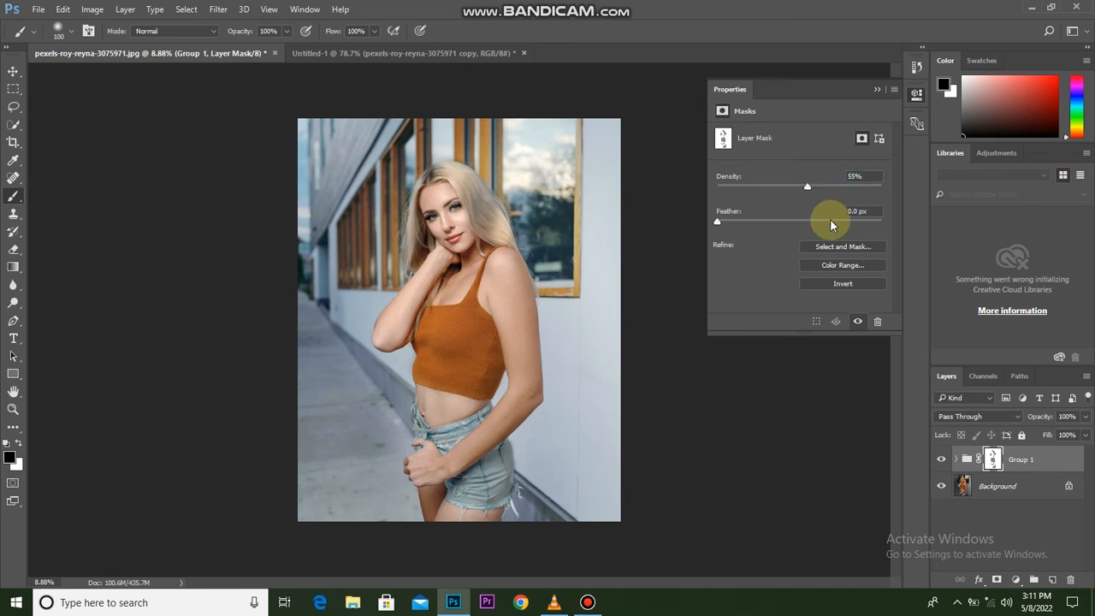
pyautogui.click(941, 459)
pyautogui.click(940, 459)
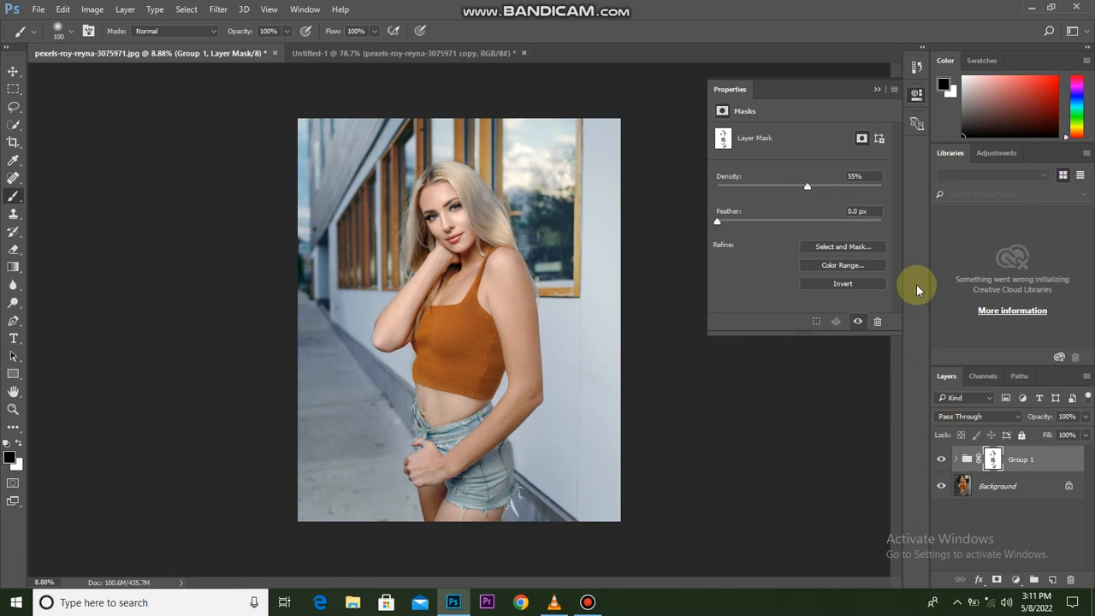
pyautogui.click(874, 86)
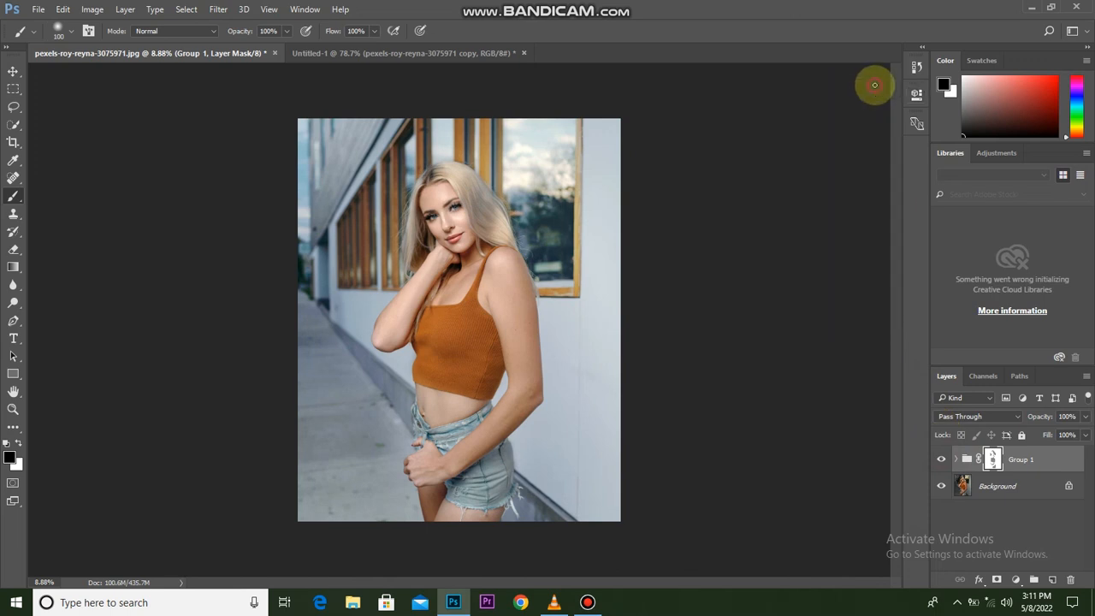
# Compare the finished portrait with the original Background photo.
pyautogui.click(941, 463)
pyautogui.click(941, 463)
pyautogui.click(941, 463)
pyautogui.click(941, 462)
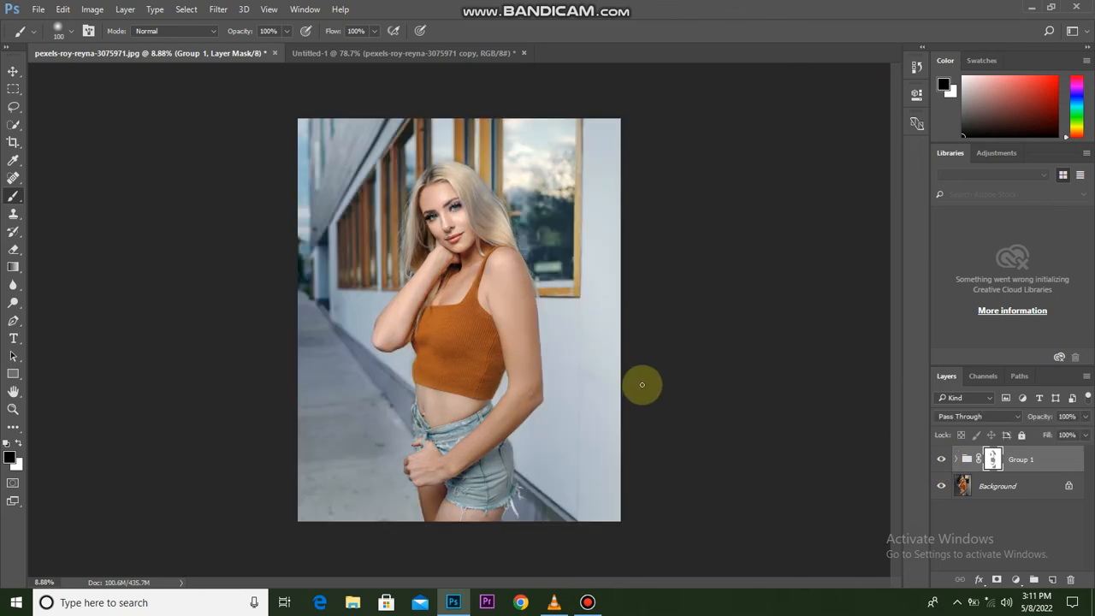